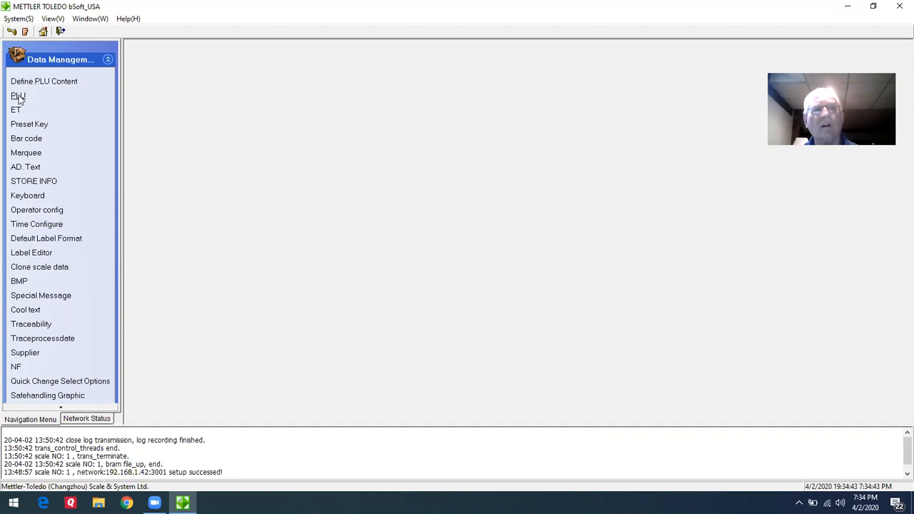
Create a new PLU file named "new plu" with no remark.
{"action": "left_click", "coordinate": [18, 97]}
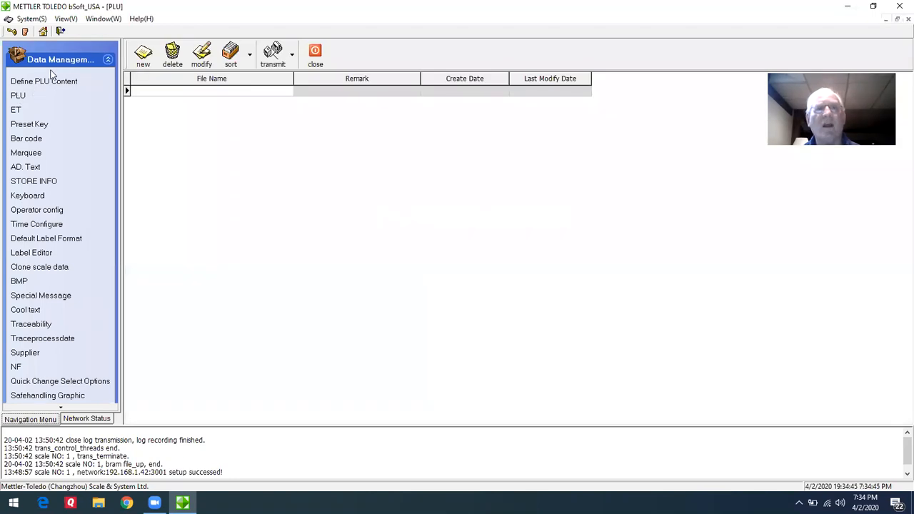
{"action": "left_click", "coordinate": [144, 55]}
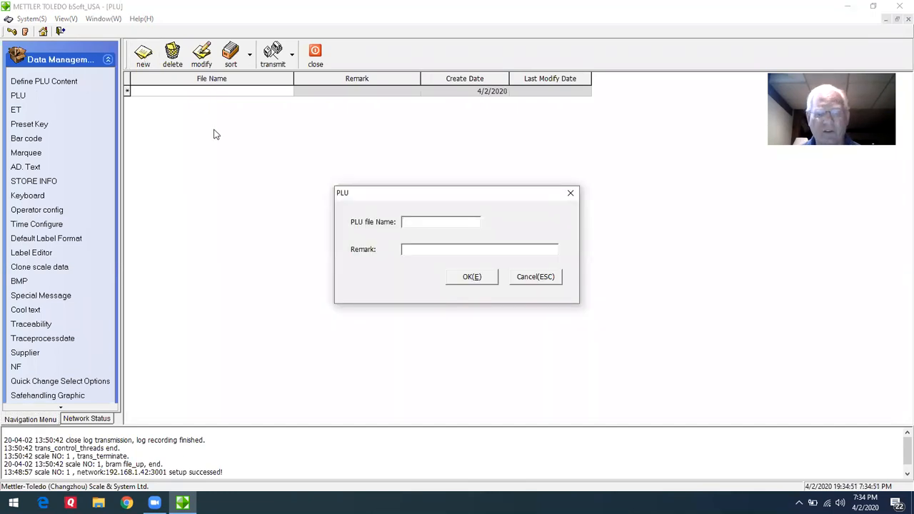
{"action": "type", "text": "new "}
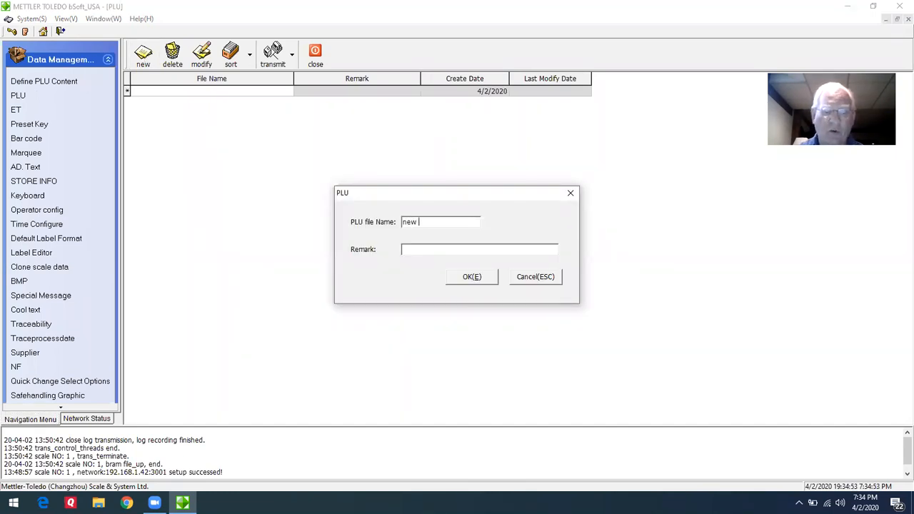
{"action": "type", "text": "plu"}
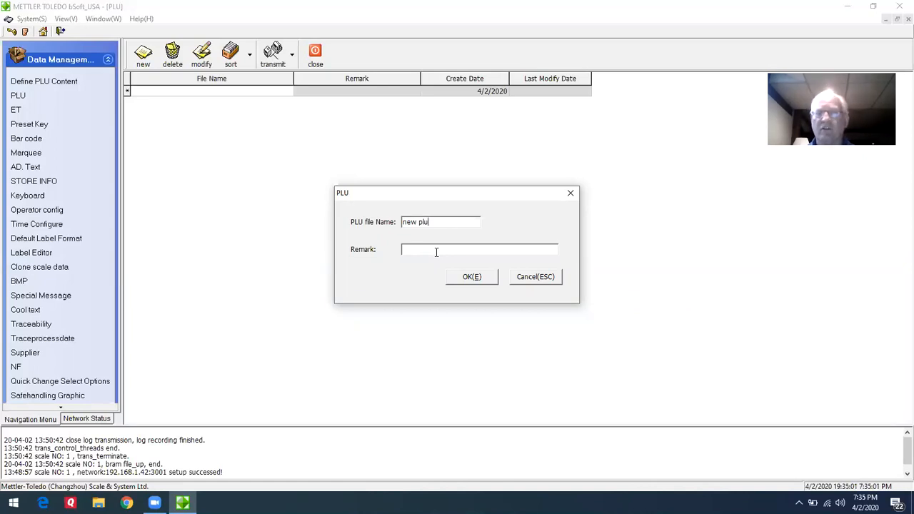
{"action": "left_click", "coordinate": [471, 277]}
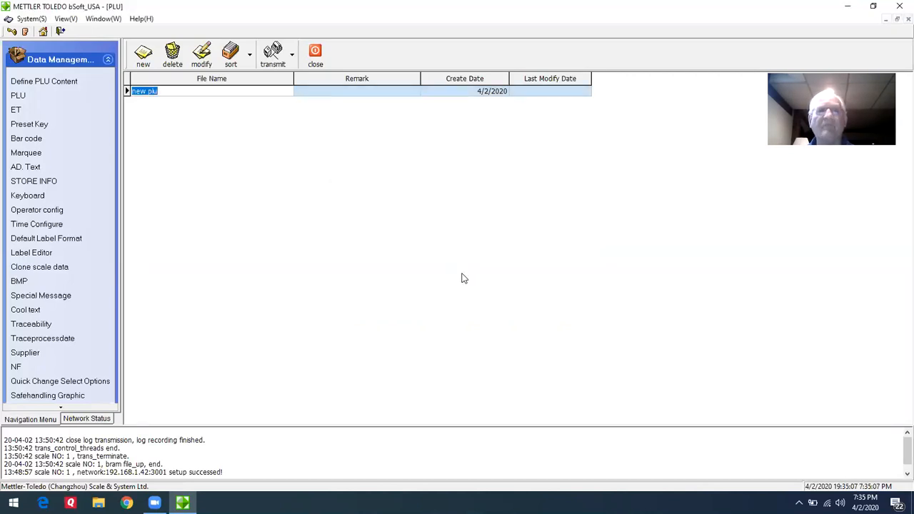
Open the "new plu" file and add a record with PLU number 100 and item number 100.
{"action": "left_click", "coordinate": [162, 90]}
{"action": "double_click", "coordinate": [162, 90]}
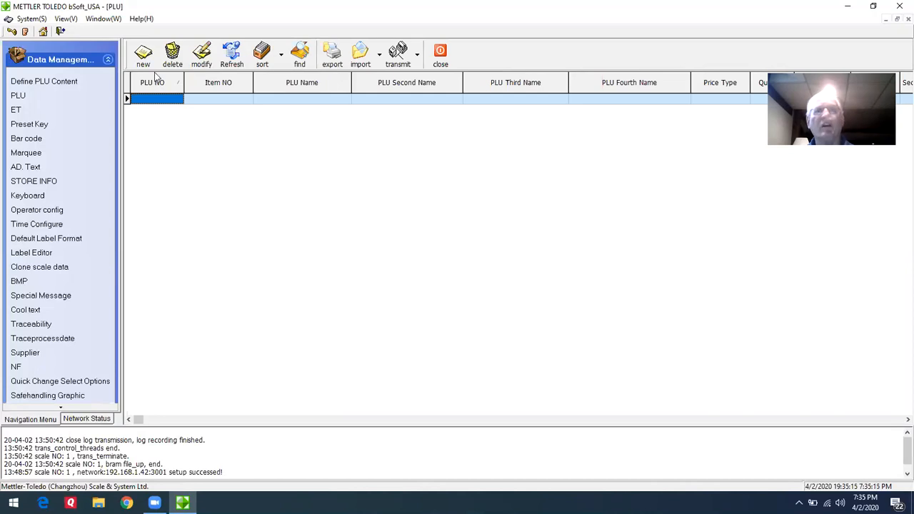
{"action": "left_click", "coordinate": [143, 54]}
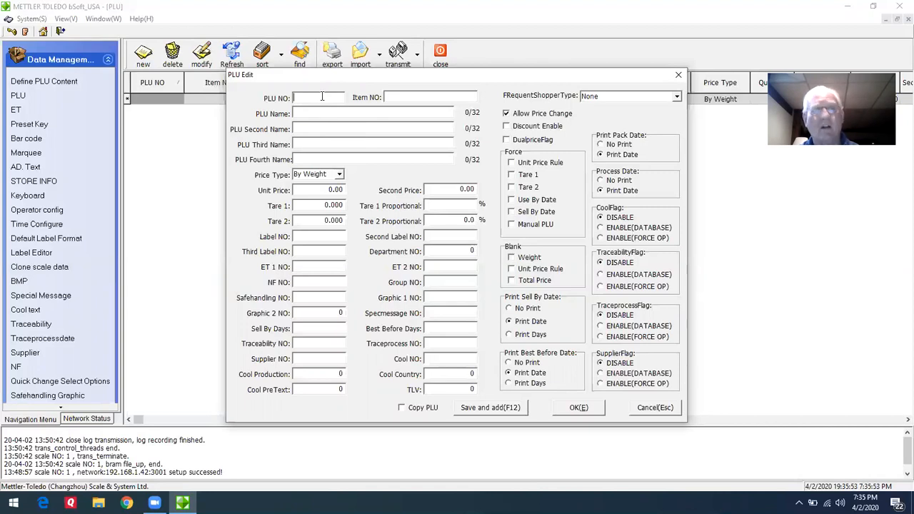
{"action": "type", "text": "100"}
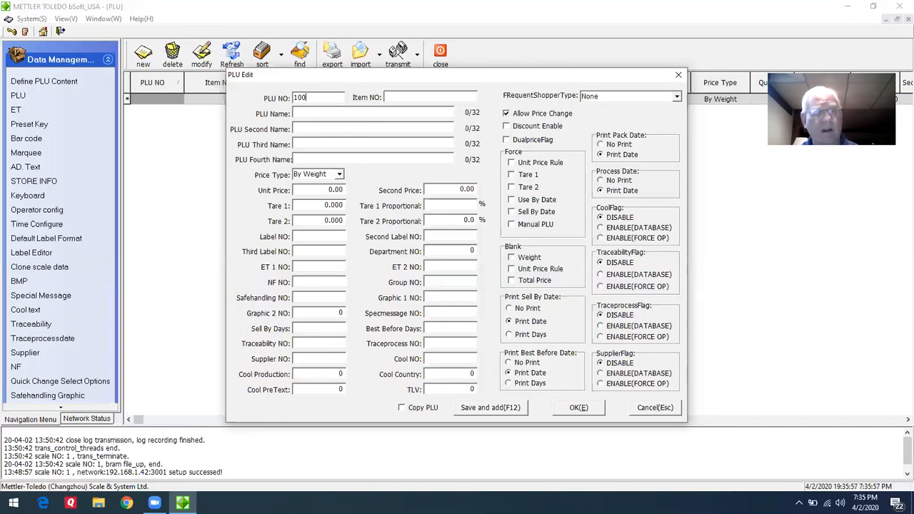
{"action": "key", "text": "Tab"}
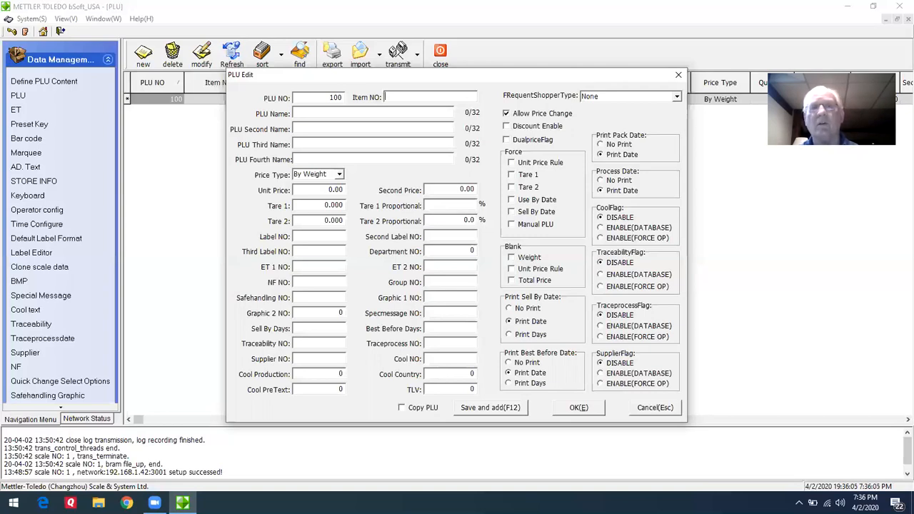
{"action": "type", "text": "100"}
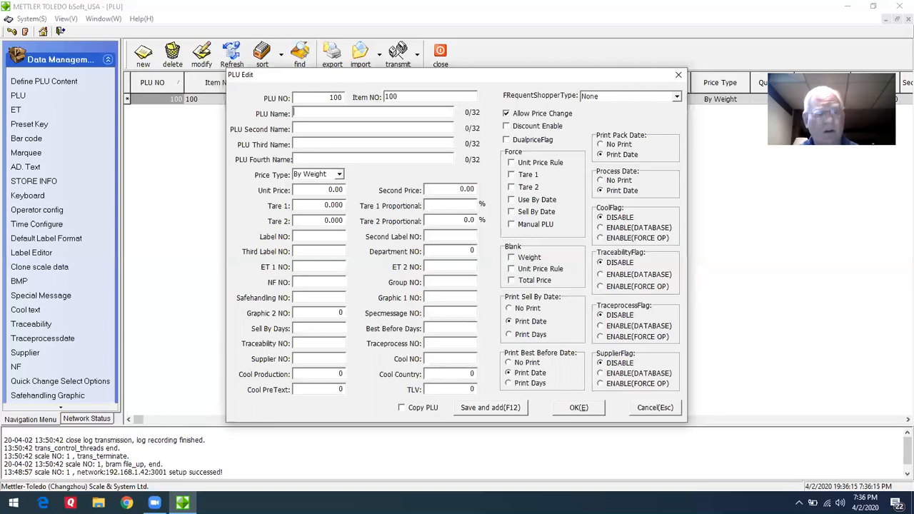
Name the PLU GROUND BEEF with the second name FRESH GROUND, leaving the third and fourth names blank.
{"action": "type", "text": "GR"}
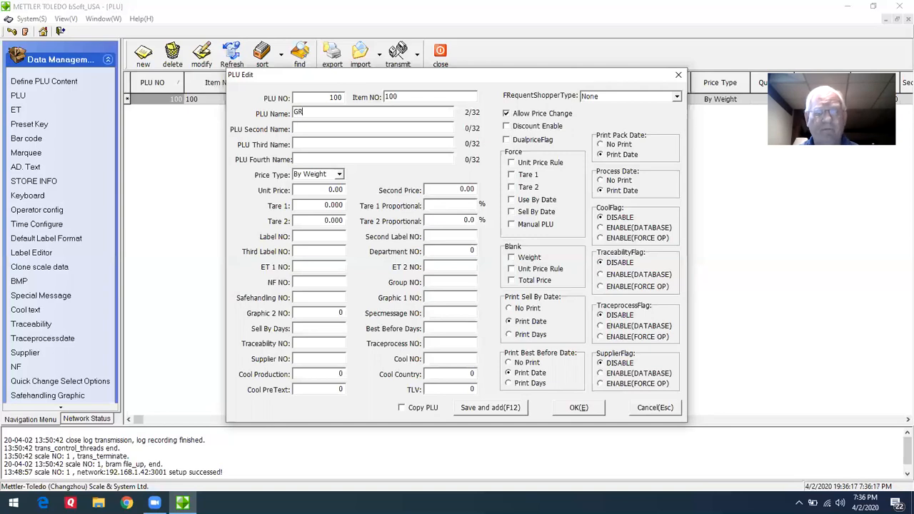
{"action": "type", "text": "OUND BEEF"}
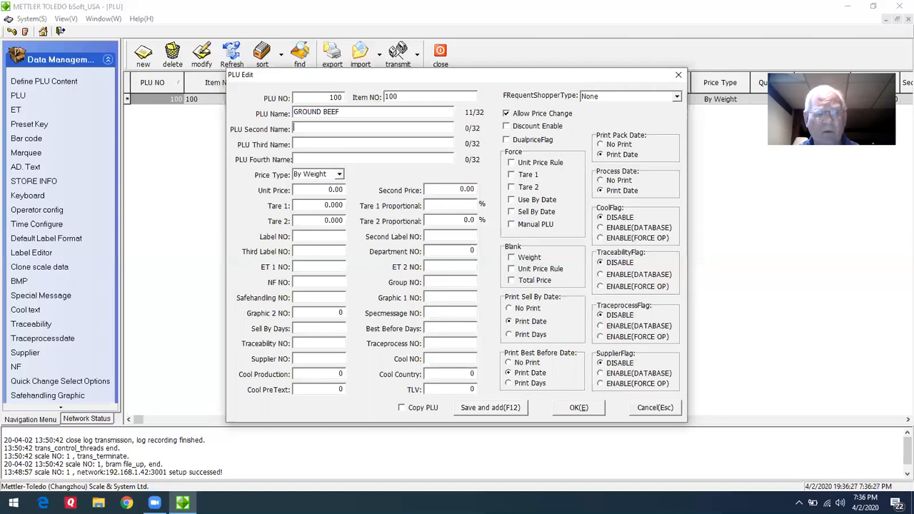
{"action": "type", "text": "FRESH GROUND"}
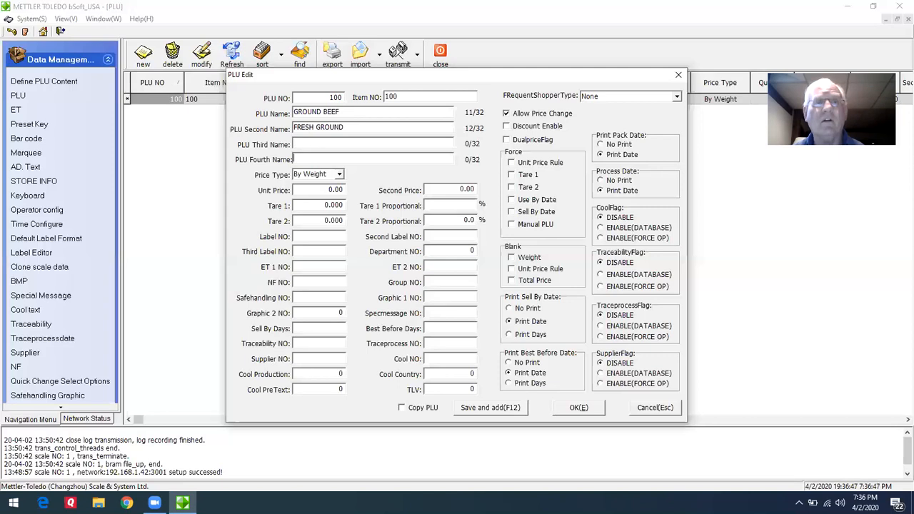
{"action": "key", "text": "Tab"}
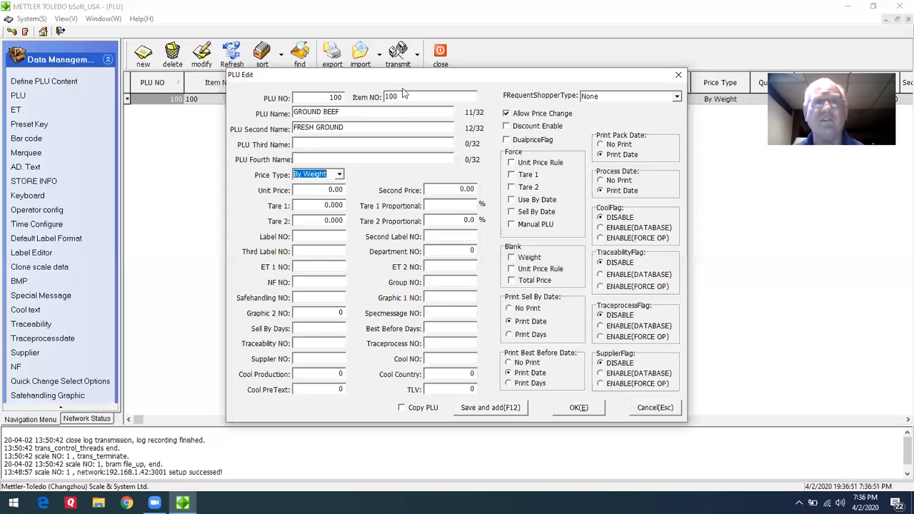
Set the PLU's price type to By Weight and its unit price to 4.99.
{"action": "left_click", "coordinate": [340, 175]}
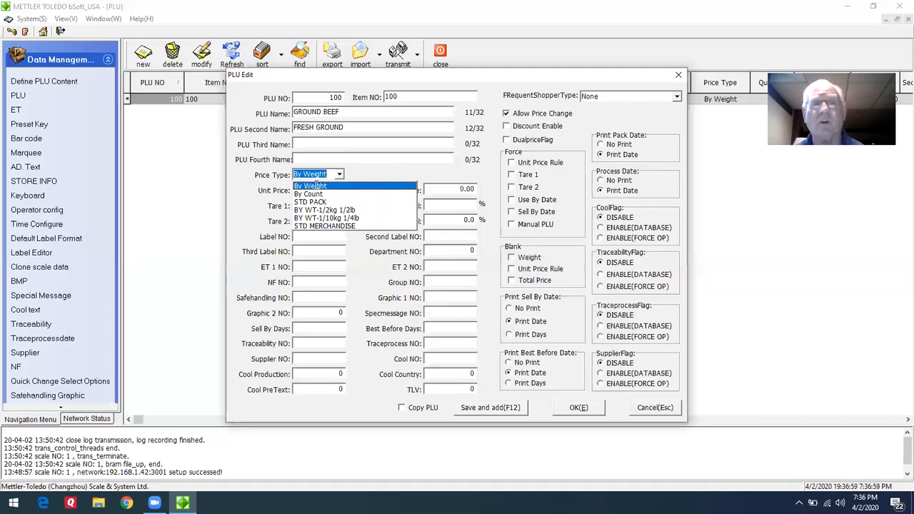
{"action": "left_click", "coordinate": [317, 187]}
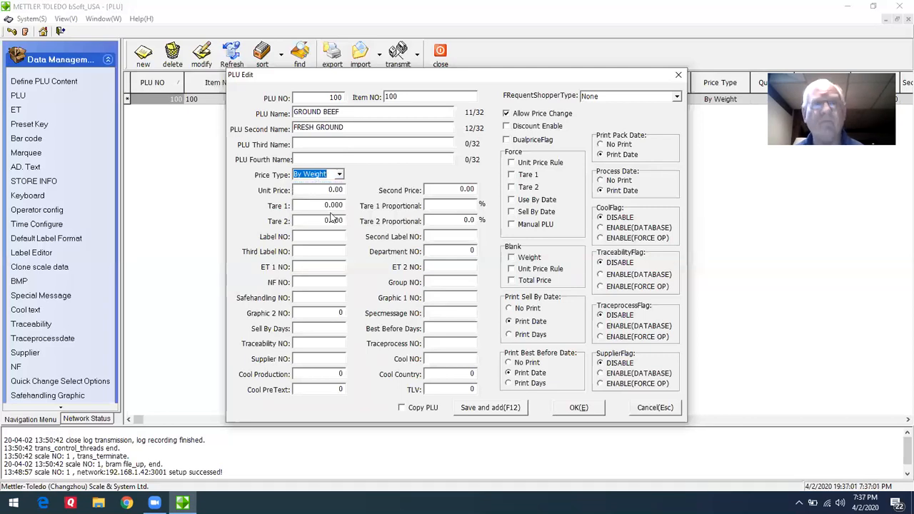
{"action": "key", "text": "Tab"}
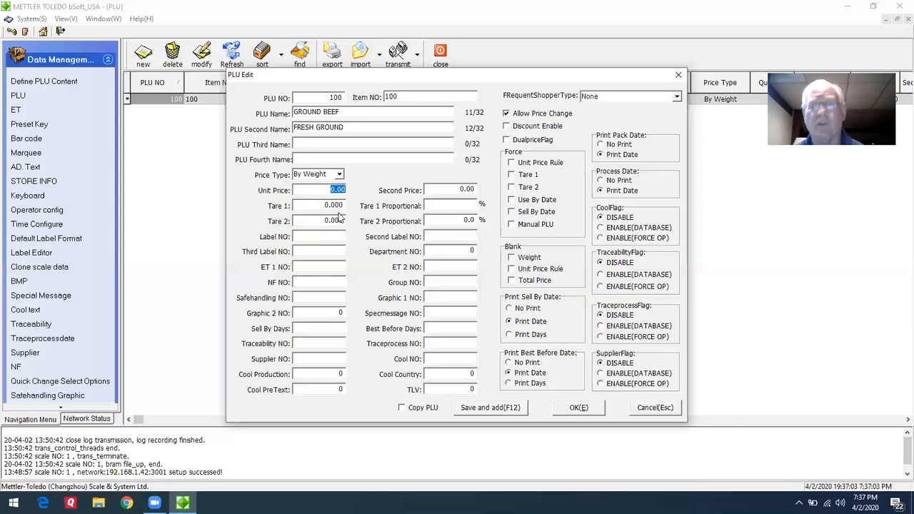
{"action": "type", "text": "4"}
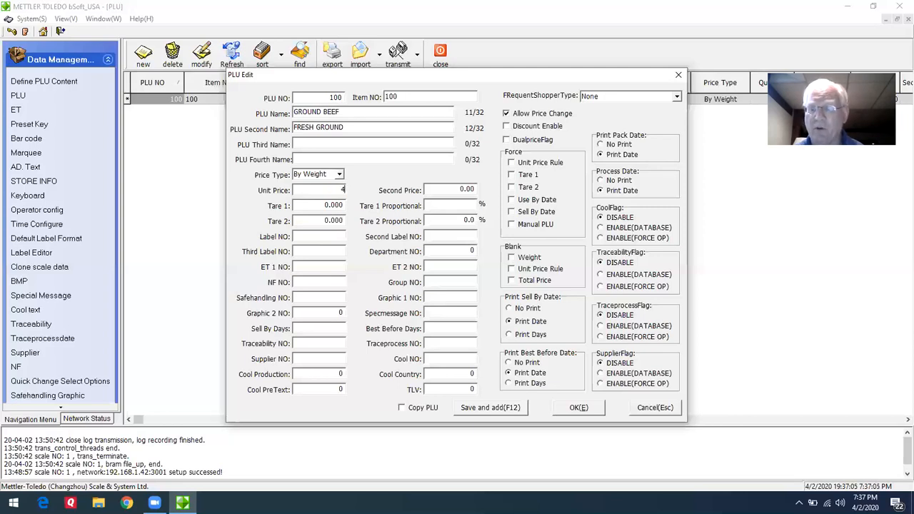
{"action": "type", "text": ".99"}
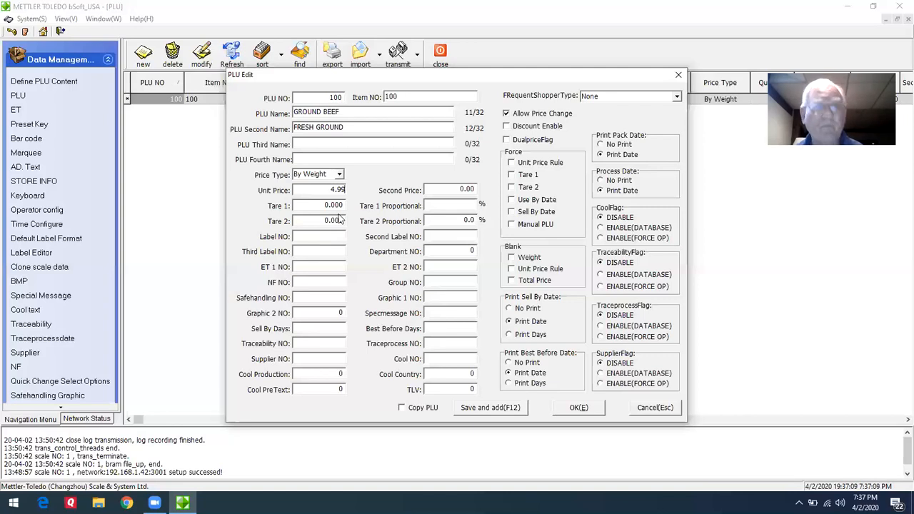
Set Tare 1 to .03, leaving the second price, proportional tares and Tare 2 at their defaults.
{"action": "key", "text": "Tab"}
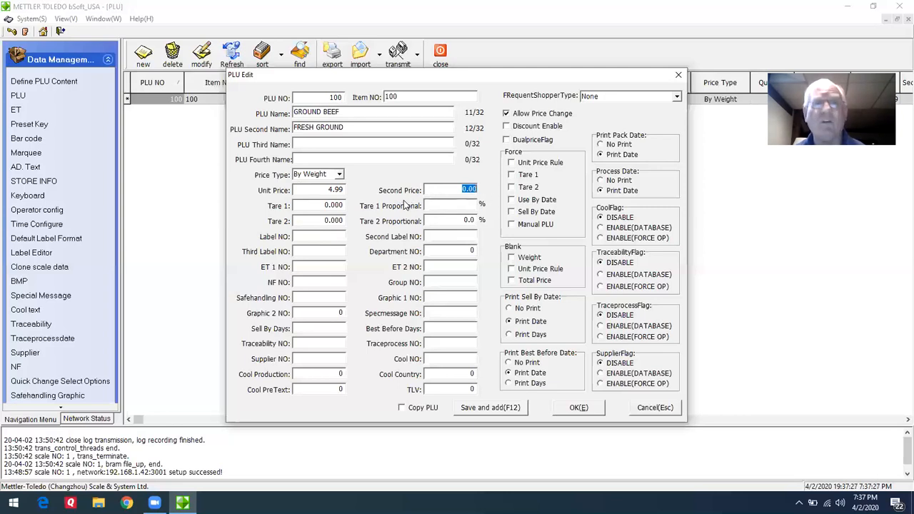
{"action": "key", "text": "Tab"}
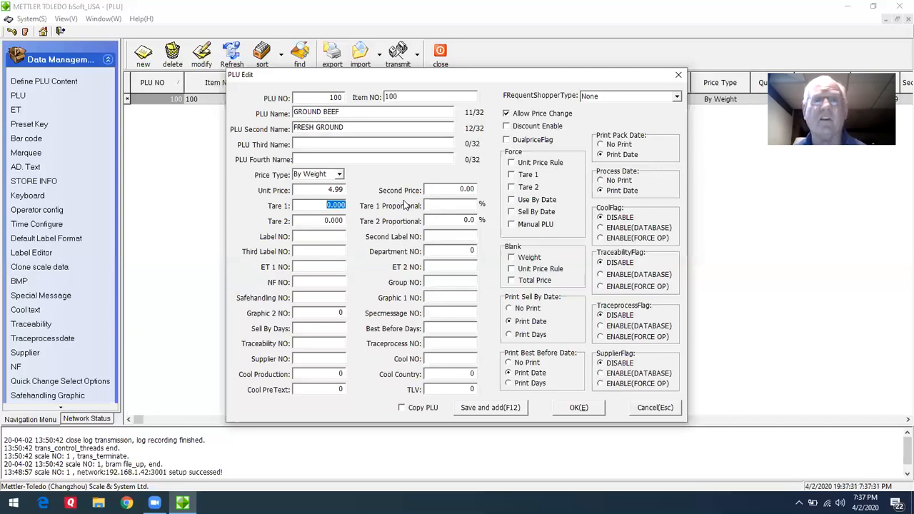
{"action": "type", "text": ".03"}
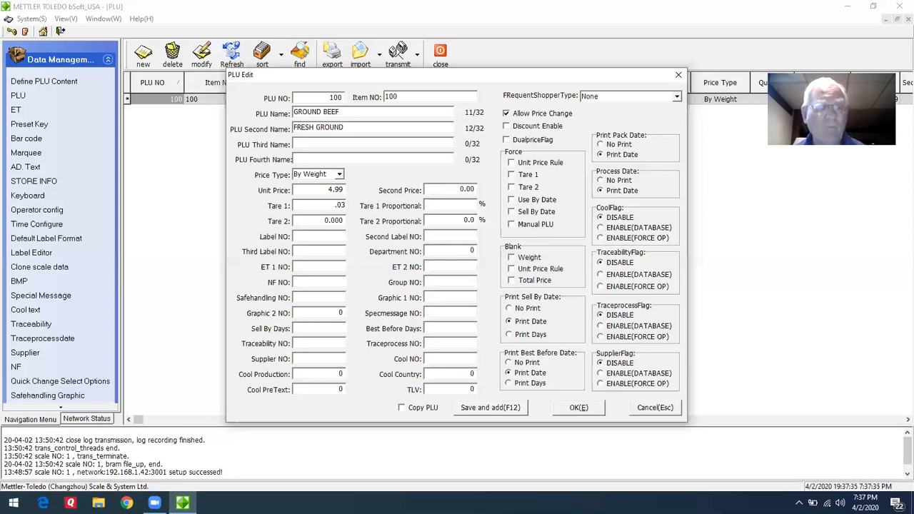
{"action": "key", "text": "Tab"}
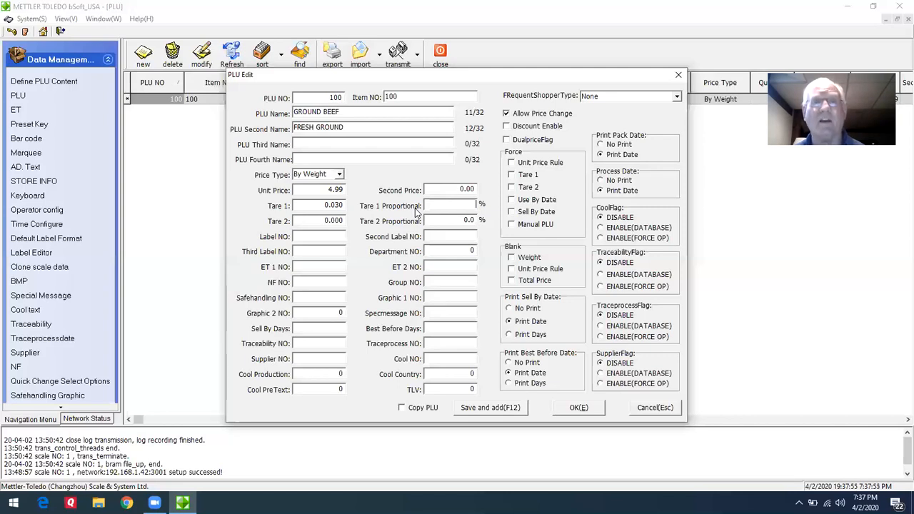
{"action": "key", "text": "Tab"}
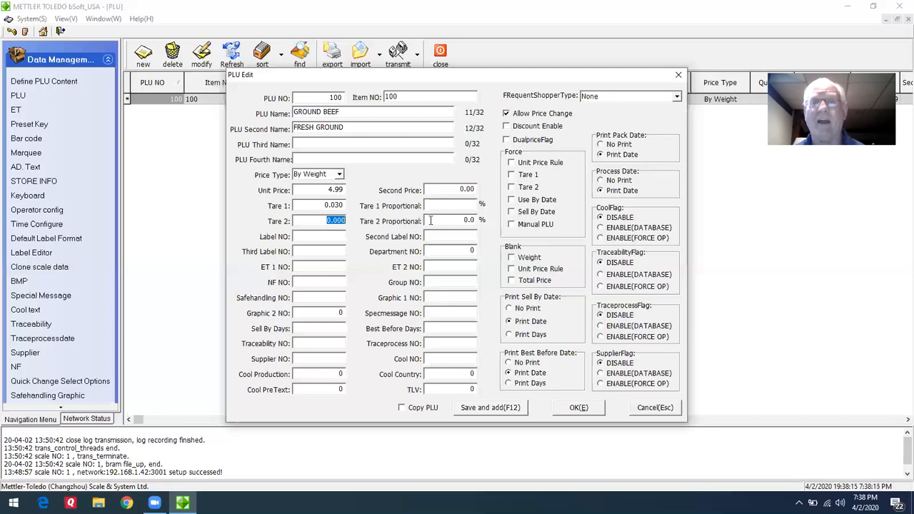
{"action": "key", "text": "Tab"}
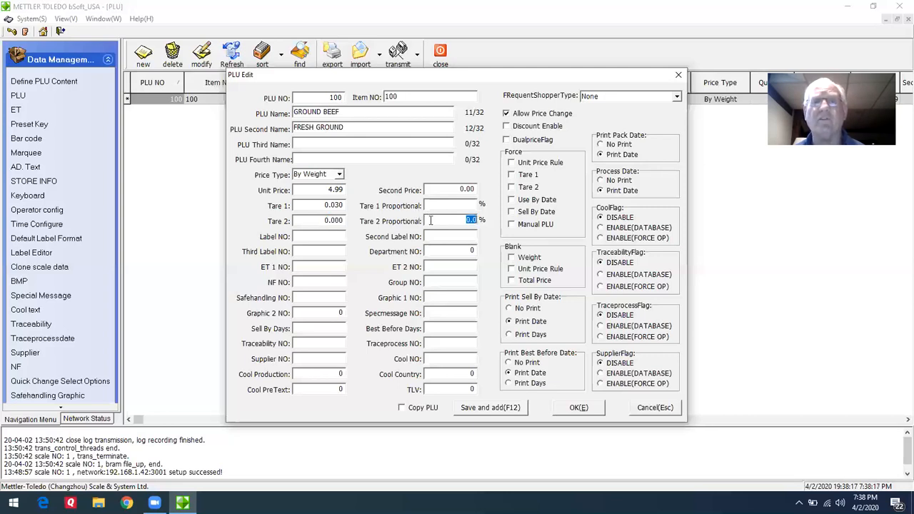
{"action": "left_click", "coordinate": [431, 221]}
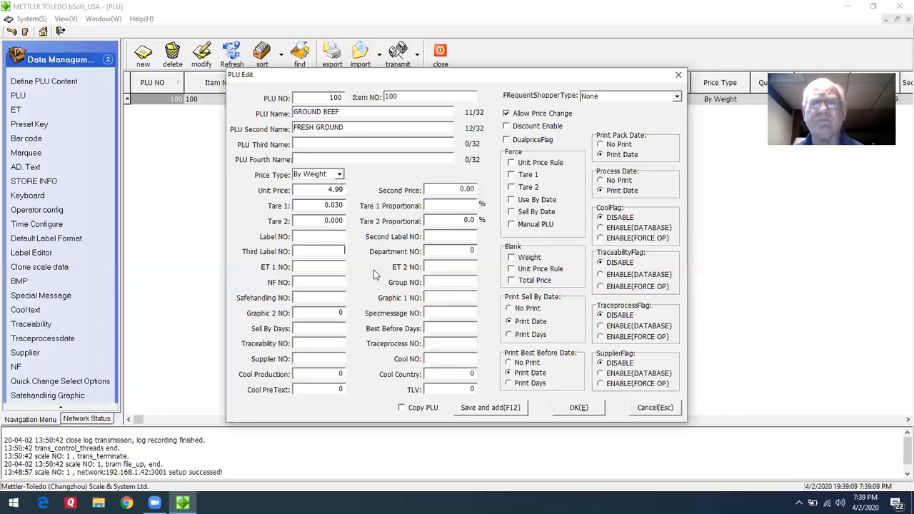
Assign the PLU to group number 1, skipping the label, department and ET numbers.
{"action": "key", "text": "Tab"}
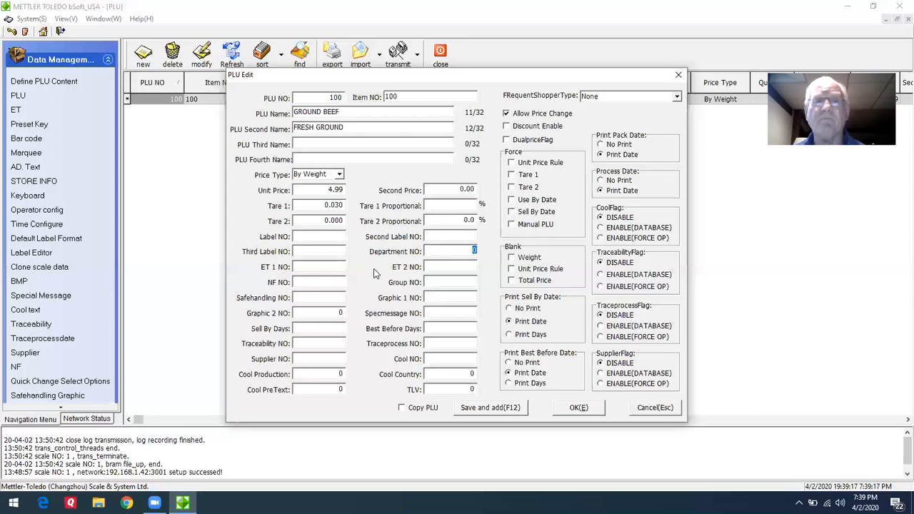
{"action": "key", "text": "Tab"}
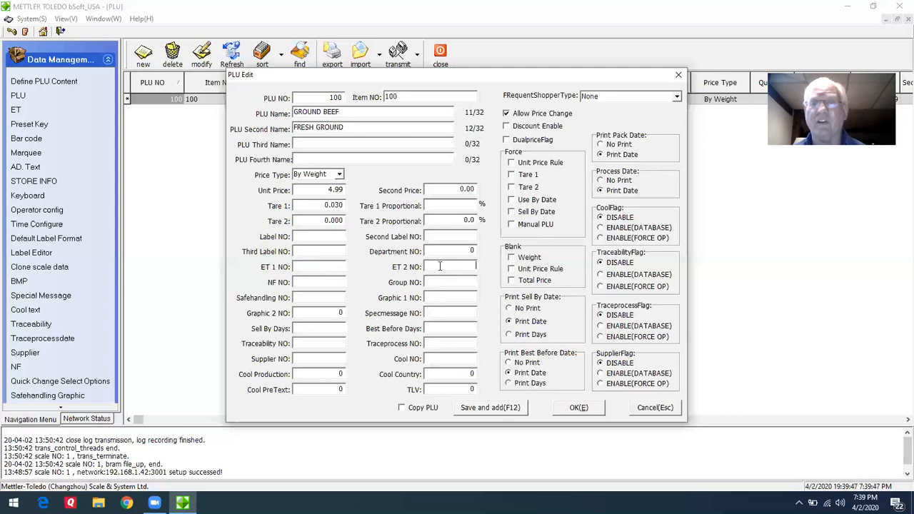
{"action": "left_click", "coordinate": [458, 269]}
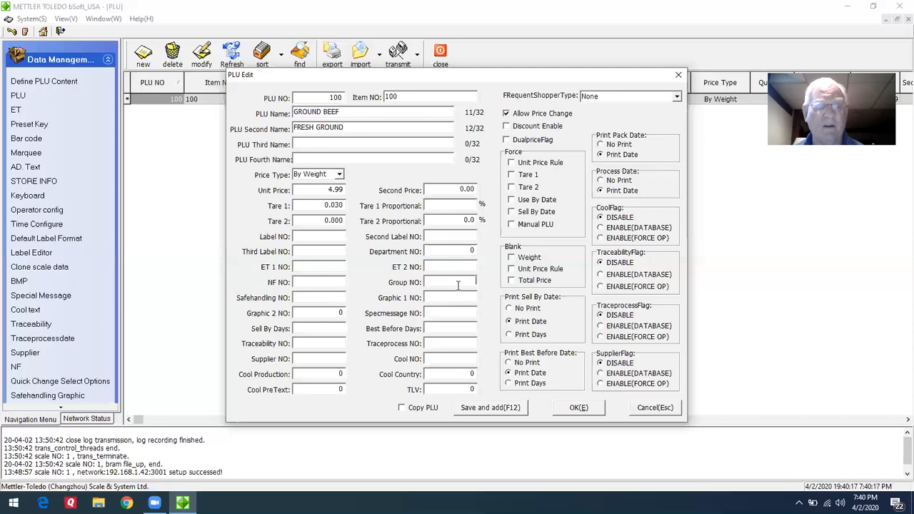
{"action": "type", "text": "1"}
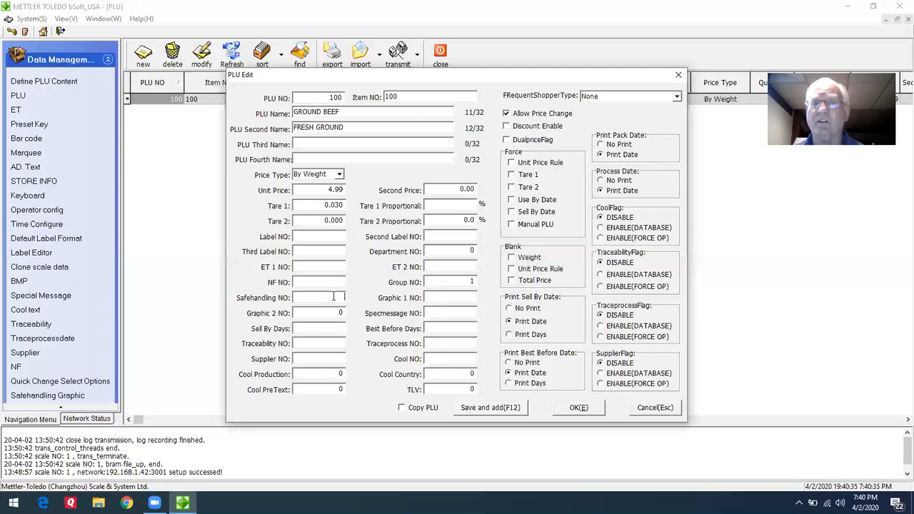
Set Sell By Days to 3 and Best Before Days to 4, skipping the safehandling and graphic numbers.
{"action": "key", "text": "Tab"}
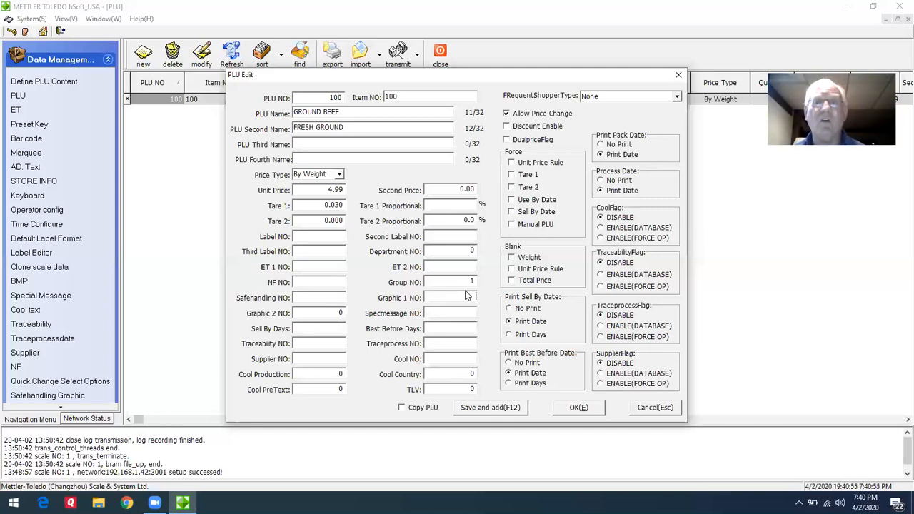
{"action": "key", "text": "Tab"}
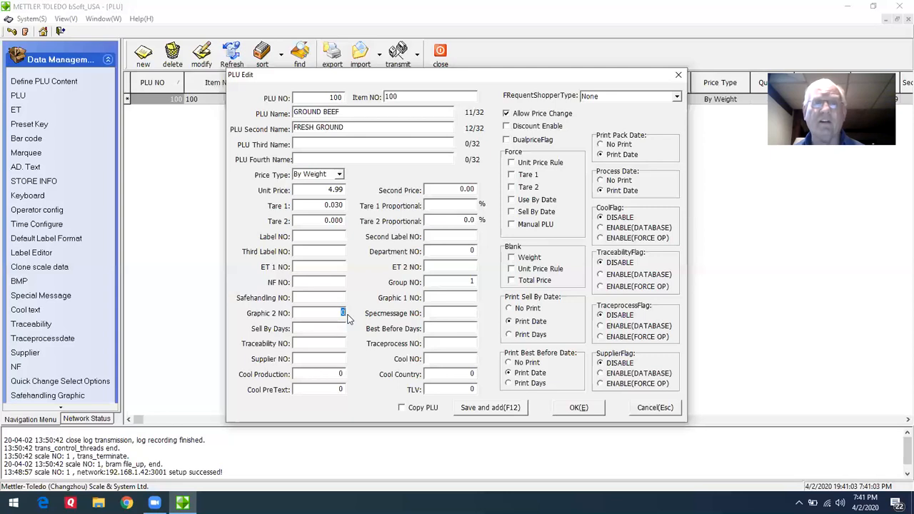
{"action": "key", "text": "Tab"}
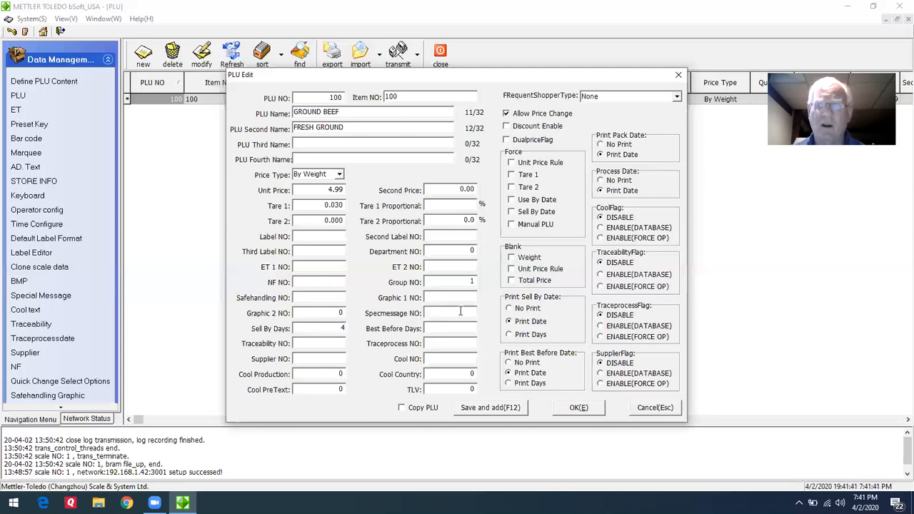
{"action": "key", "text": "BackSpace"}
{"action": "type", "text": "3"}
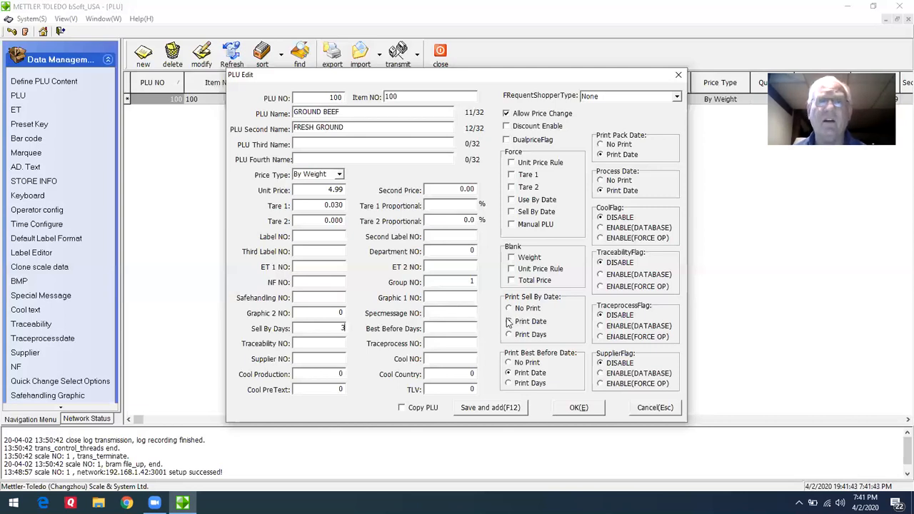
{"action": "left_click", "coordinate": [454, 328]}
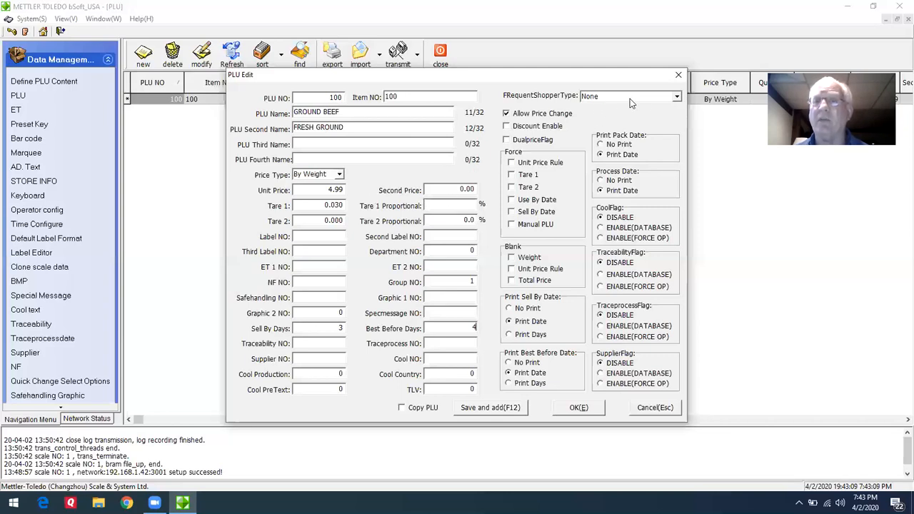
Keep the ground beef PLU's frequent shopper type at None, save the record and start a new one.
{"action": "left_click", "coordinate": [676, 99]}
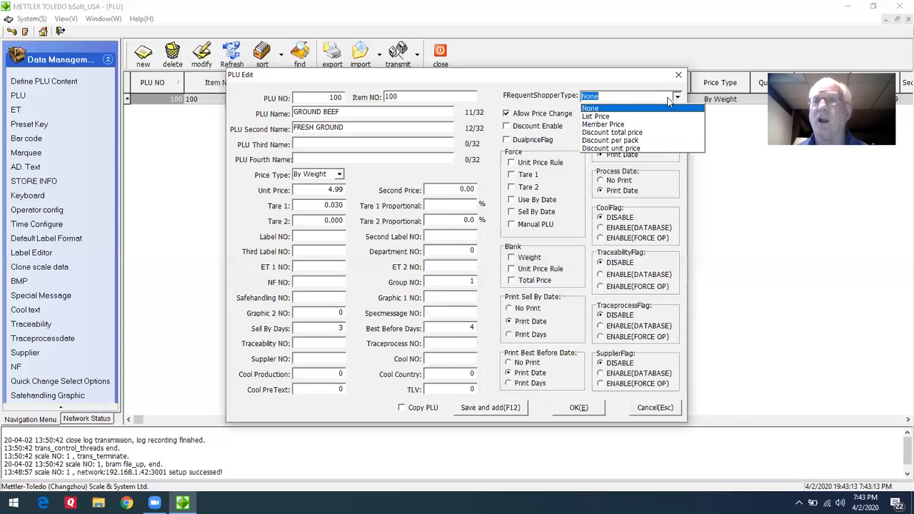
{"action": "left_click", "coordinate": [638, 108]}
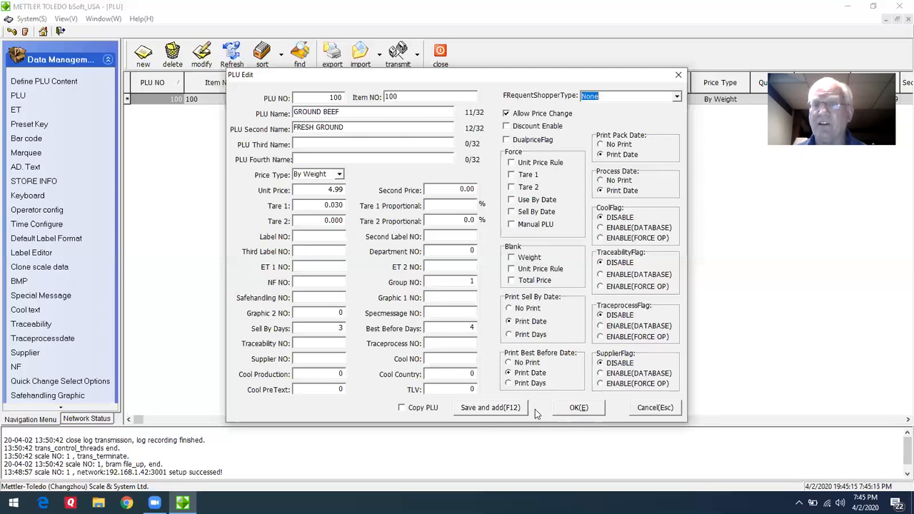
{"action": "left_click", "coordinate": [487, 411]}
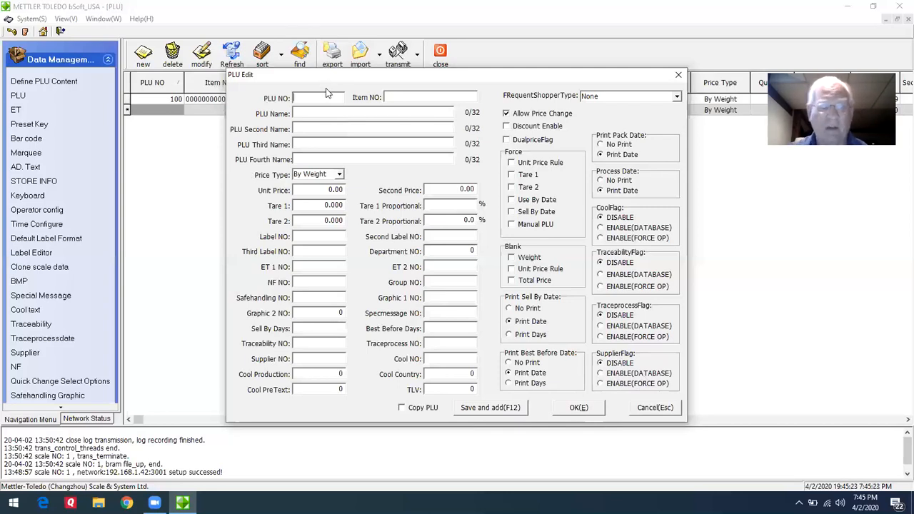
Enter 102 as both PLU number and item number, and name the new PLU PORK SAUSAGE.
{"action": "type", "text": "102"}
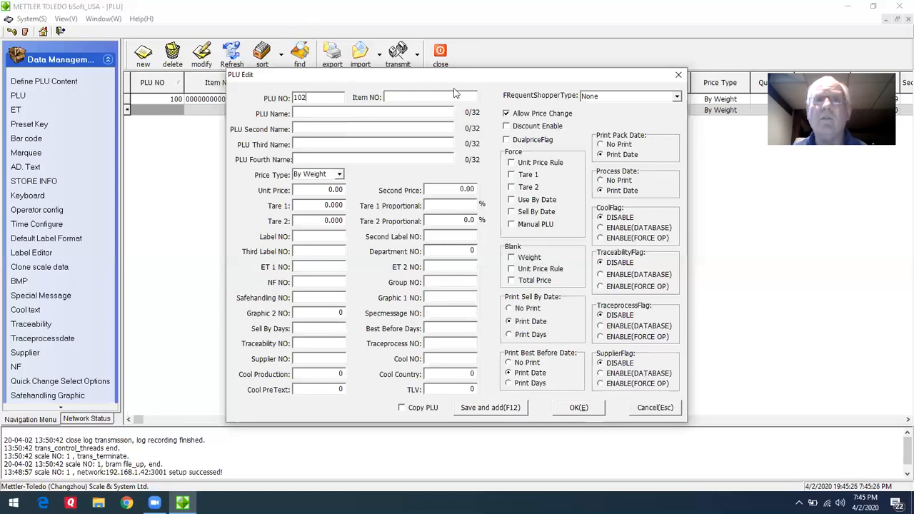
{"action": "left_click", "coordinate": [404, 97]}
{"action": "type", "text": "102"}
{"action": "left_click", "coordinate": [343, 109]}
{"action": "type", "text": "PORK SAUSAGES"}
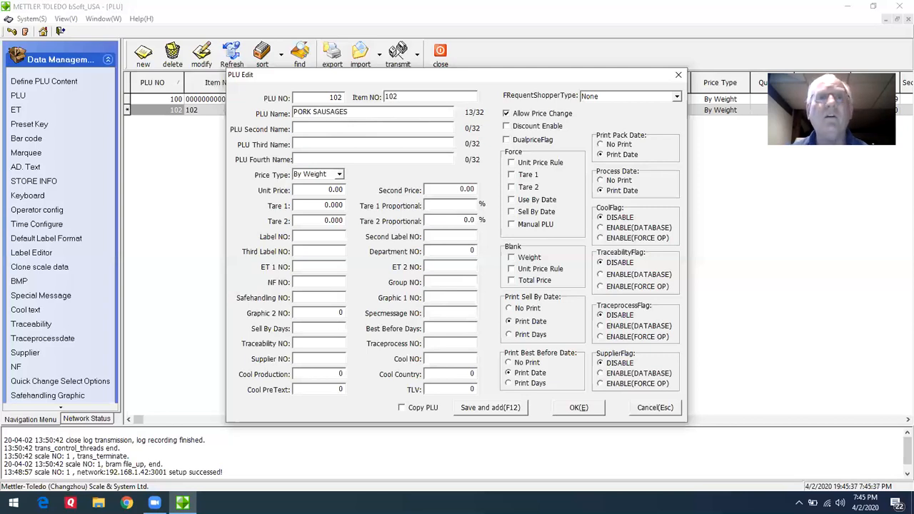
{"action": "key", "text": "BackSpace"}
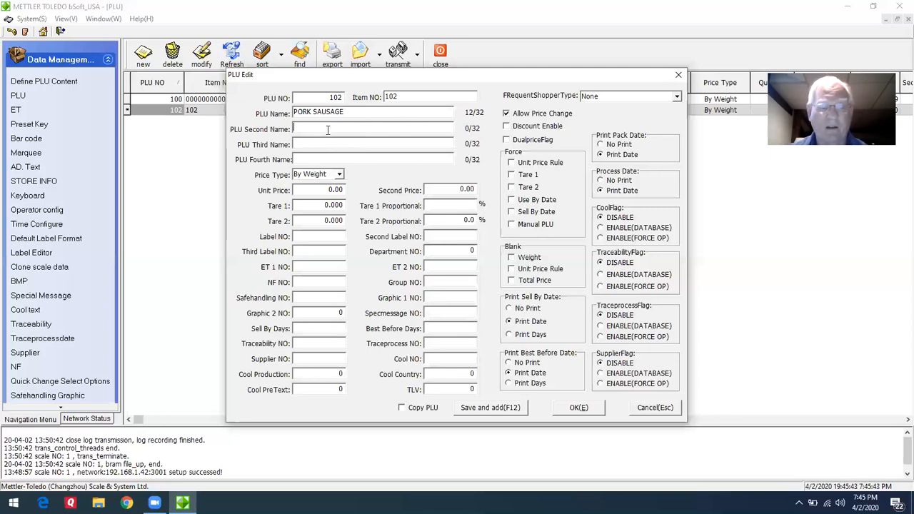
Enter RANCH STYLE as the PLU's second name.
{"action": "left_click", "coordinate": [328, 129]}
{"action": "type", "text": "RANCH"}
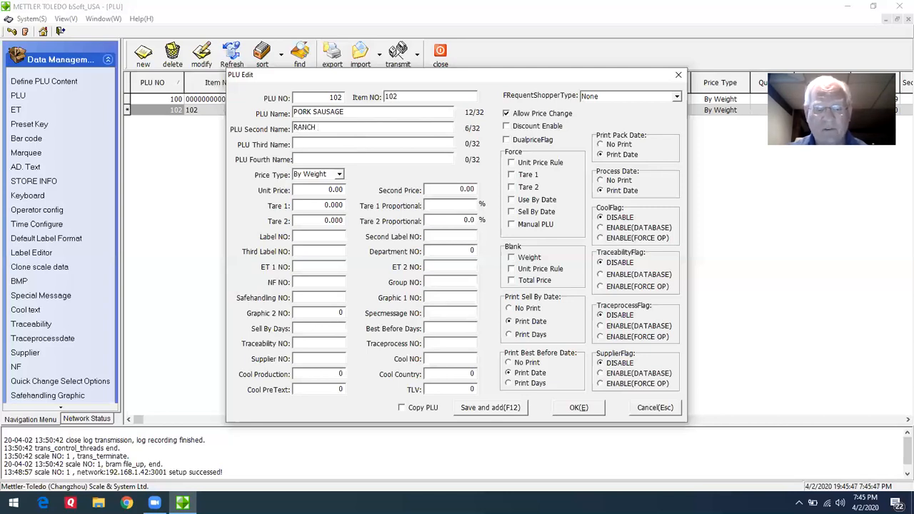
{"action": "type", "text": " STYLE"}
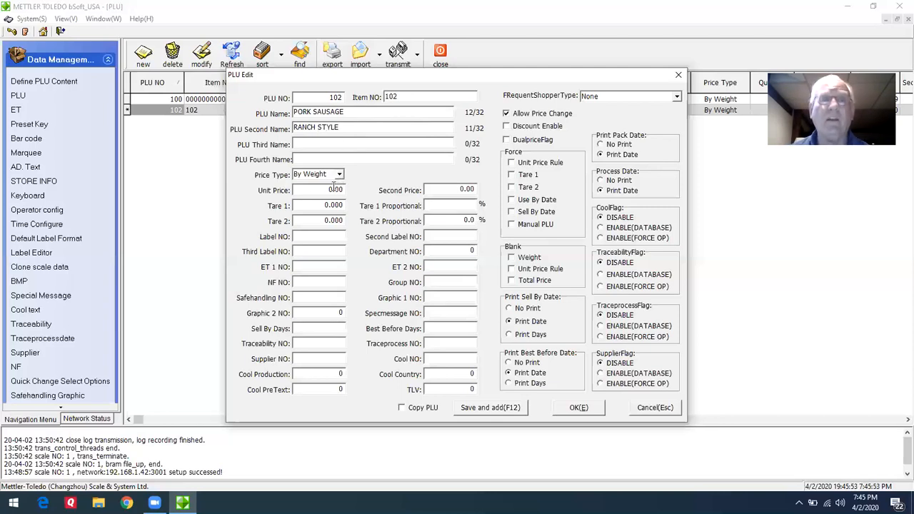
Set the pork sausage unit price to 2.89, skipping the third and fourth names and keeping the By Weight price type.
{"action": "key", "text": "Tab"}
{"action": "key", "text": "Tab"}
{"action": "key", "text": "Tab"}
{"action": "key", "text": "Tab"}
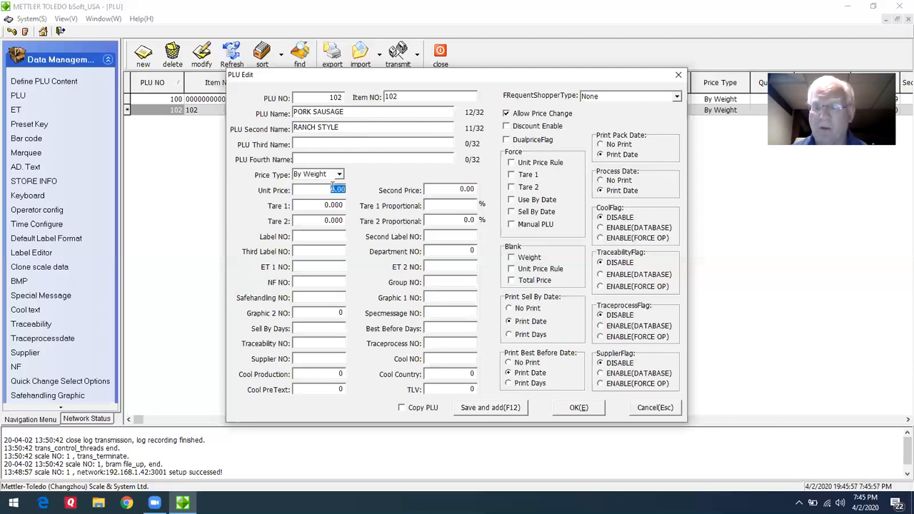
{"action": "type", "text": "2.89"}
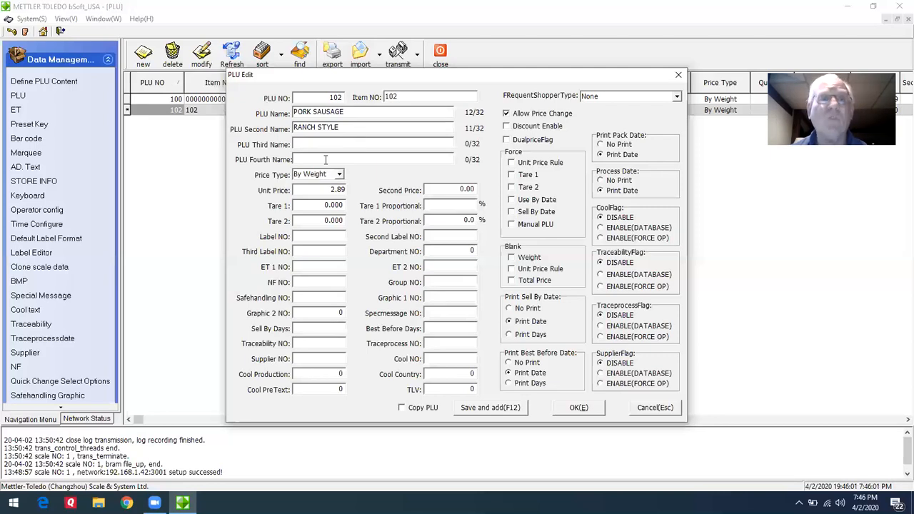
Set Tare 1 of the pork sausage PLU to .02, skipping the second price.
{"action": "key", "text": "Tab"}
{"action": "key", "text": "Tab"}
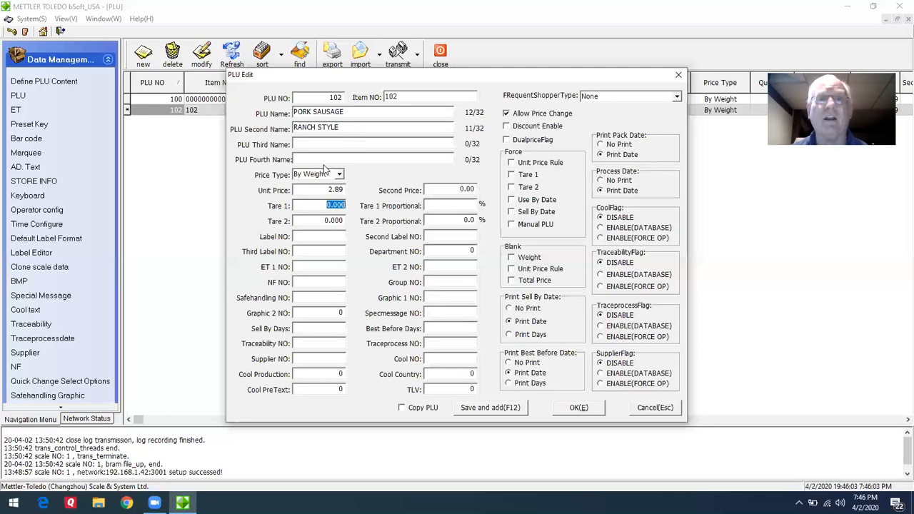
{"action": "key", "text": "BackSpace"}
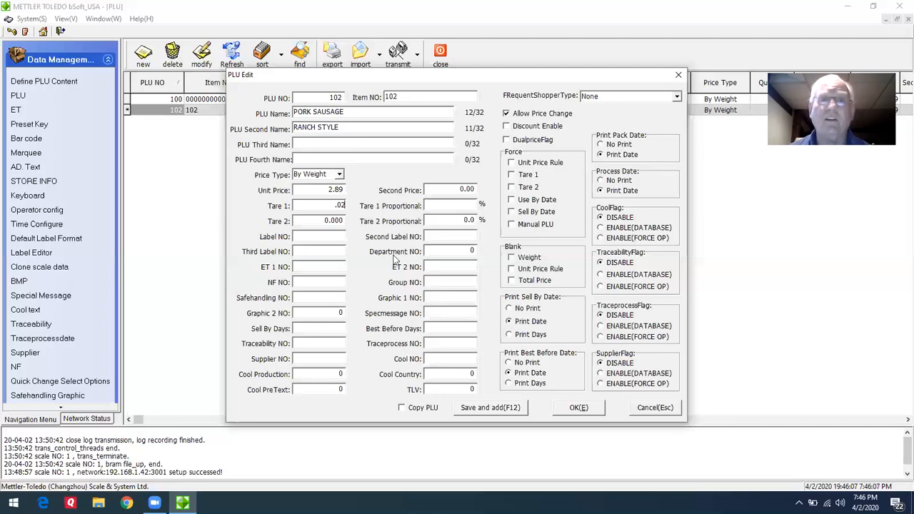
Set ET 1 NO to 102 and Sell By Days to 4, and save the pork sausage PLU.
{"action": "left_click", "coordinate": [334, 268]}
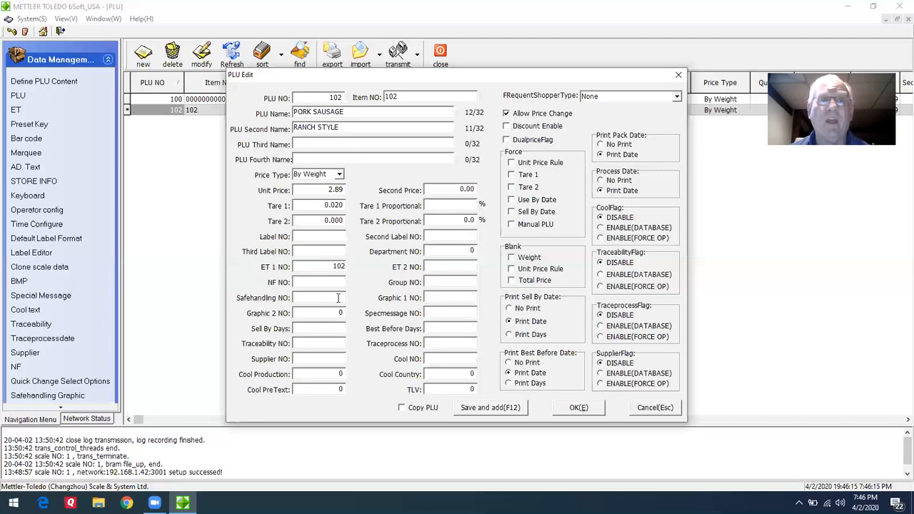
{"action": "left_click", "coordinate": [333, 328]}
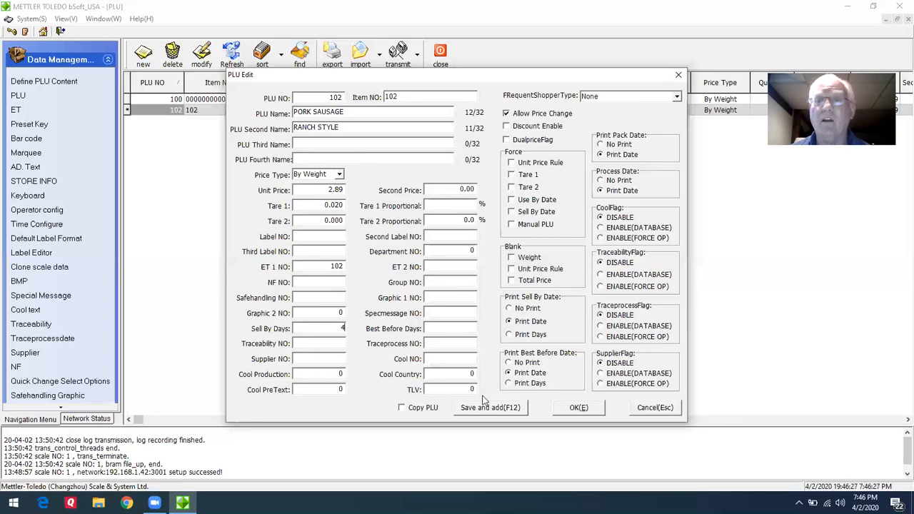
{"action": "left_click", "coordinate": [575, 408]}
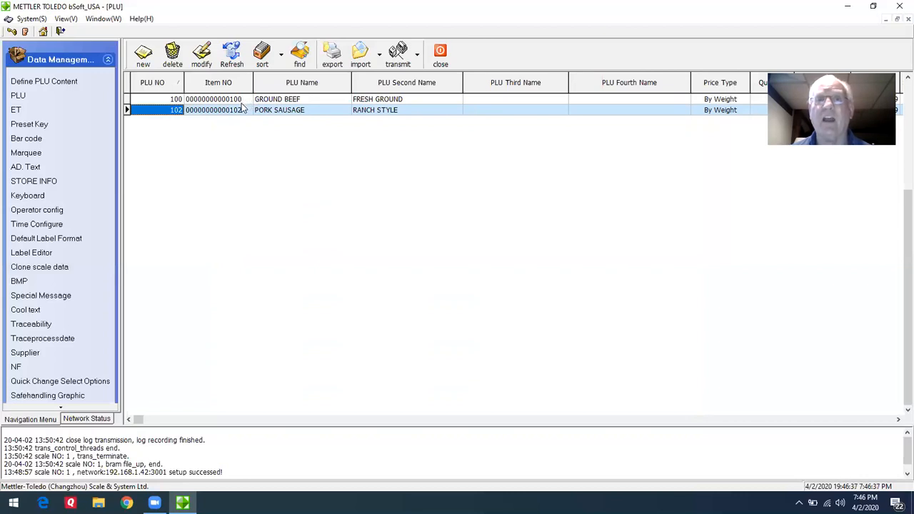
Transmit the PLU data from the PC to all listed scales and close the transmission dialog.
{"action": "left_click", "coordinate": [418, 57]}
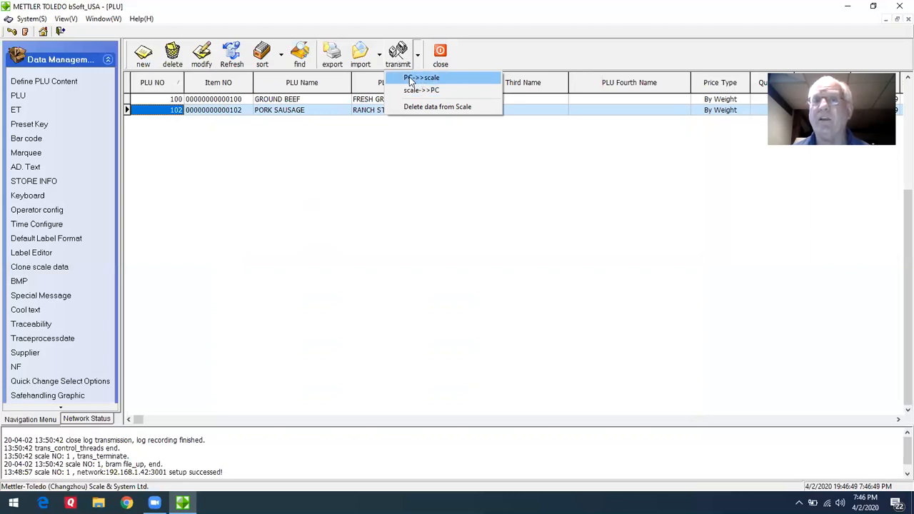
{"action": "left_click", "coordinate": [411, 79]}
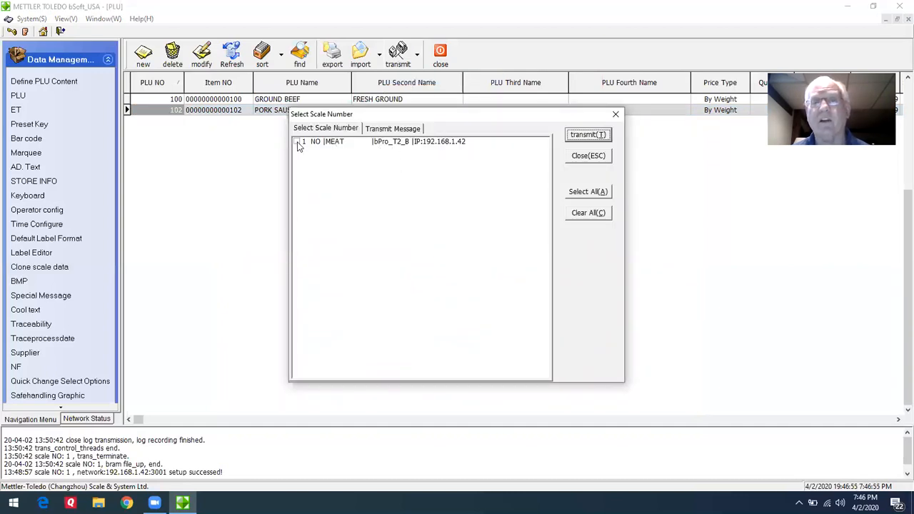
{"action": "left_click", "coordinate": [587, 192]}
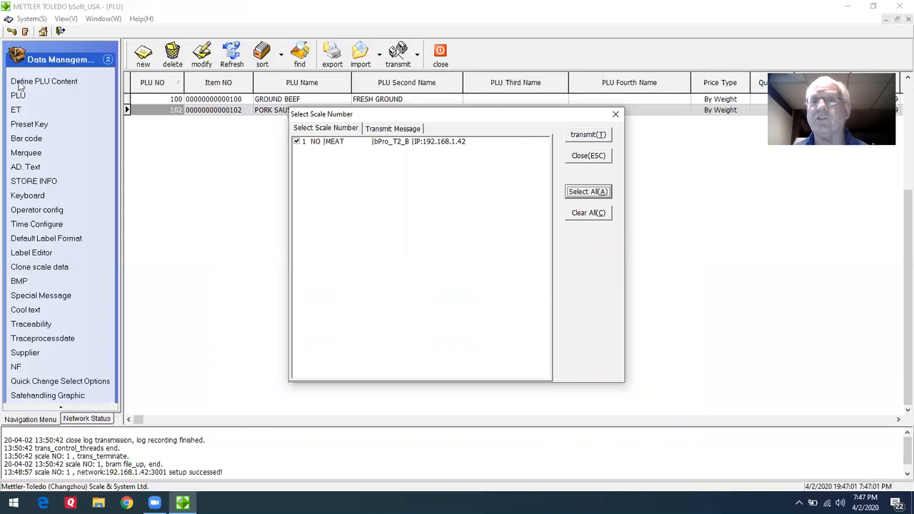
{"action": "left_click", "coordinate": [575, 135]}
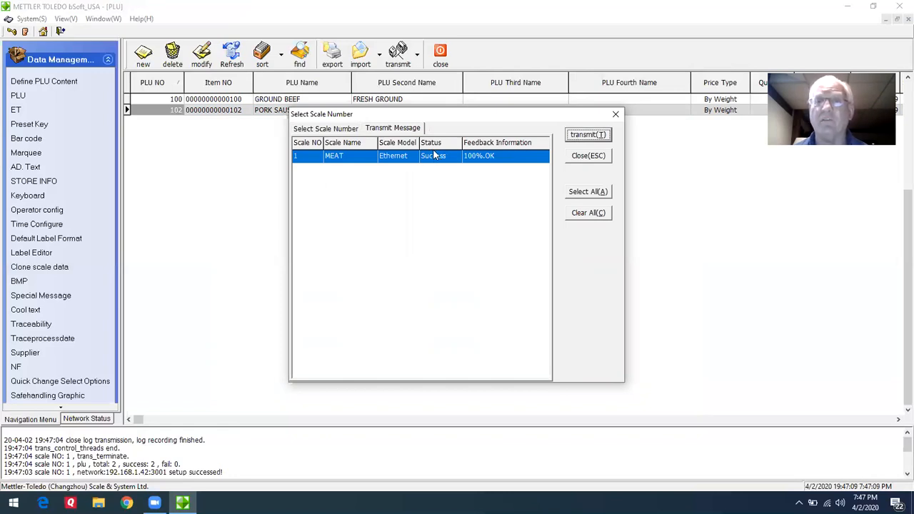
{"action": "left_click", "coordinate": [615, 114]}
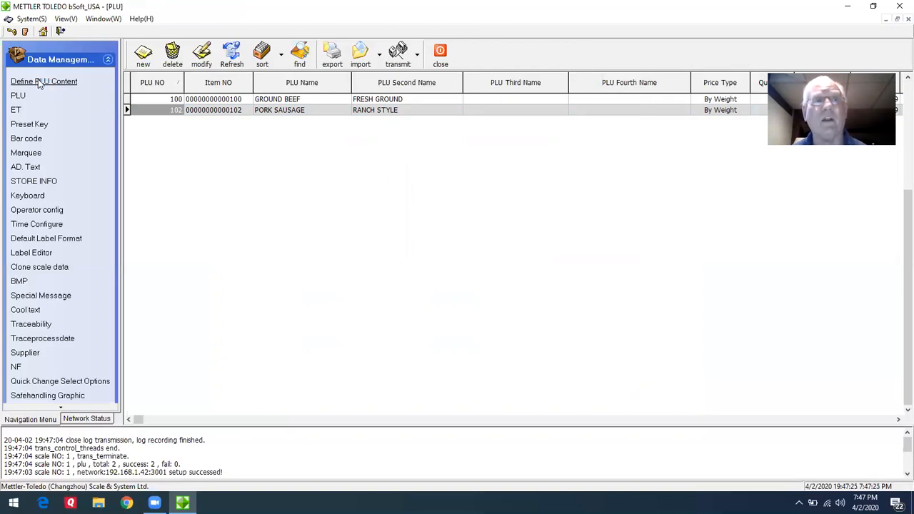
Clear all fields in the PLU content definition and enable Item Number, PLU Name, PLU Second Name, Price Type, Quantity and Unit Price.
{"action": "left_click", "coordinate": [40, 83]}
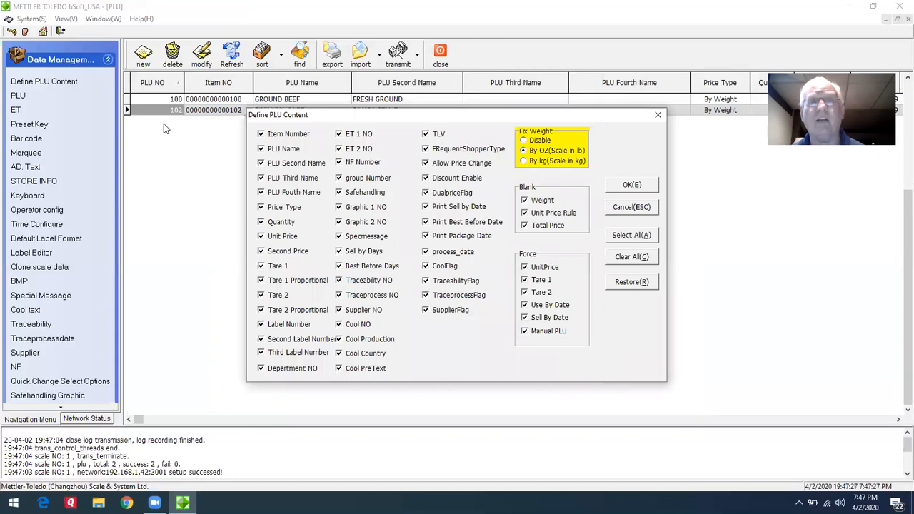
{"action": "left_click", "coordinate": [632, 258]}
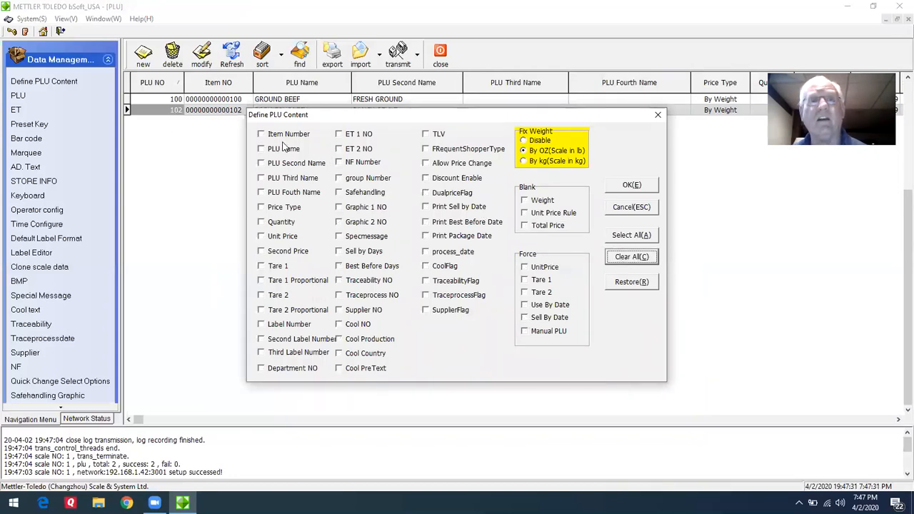
{"action": "left_click", "coordinate": [262, 134]}
{"action": "left_click", "coordinate": [262, 148]}
{"action": "left_click", "coordinate": [261, 163]}
{"action": "left_click", "coordinate": [261, 207]}
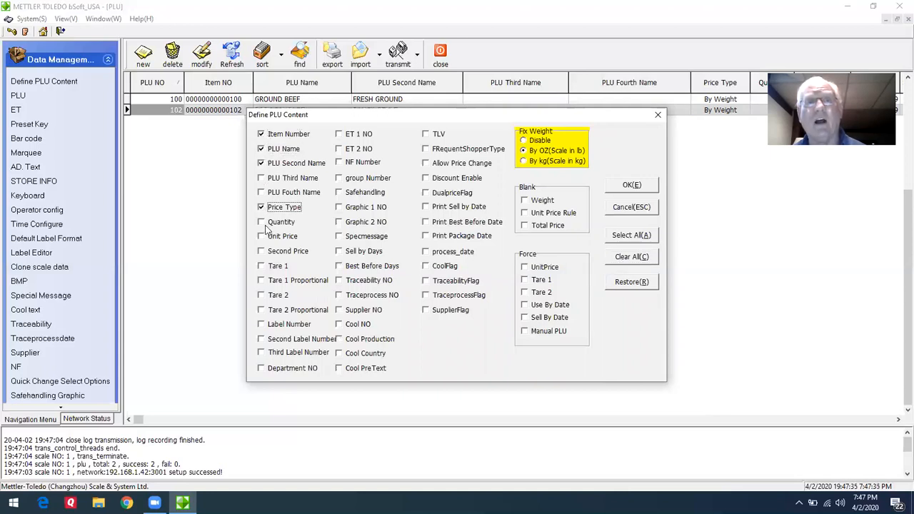
{"action": "left_click", "coordinate": [261, 222]}
{"action": "left_click", "coordinate": [261, 236]}
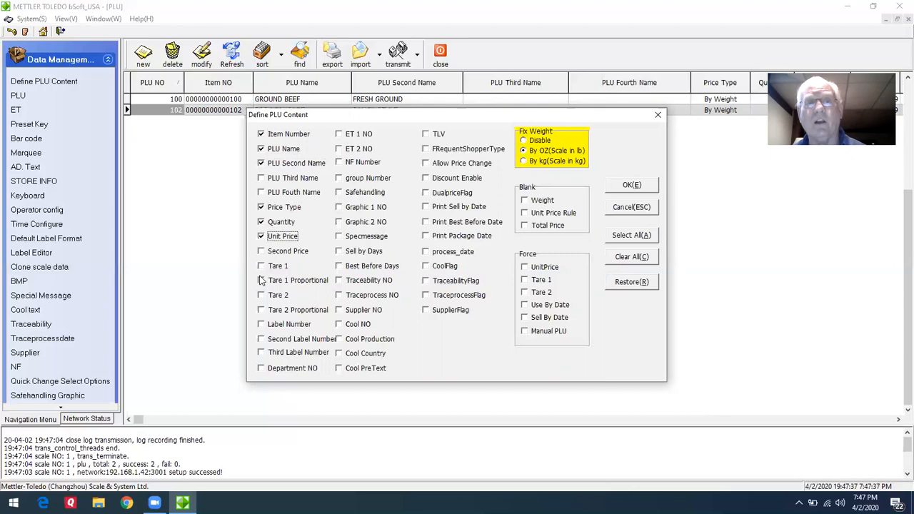
Enable Tare 1, Label Number, ET 1 NO, Sell by Days, Allow Price Change and forced Tare 1, and apply the PLU content definition.
{"action": "left_click", "coordinate": [261, 267]}
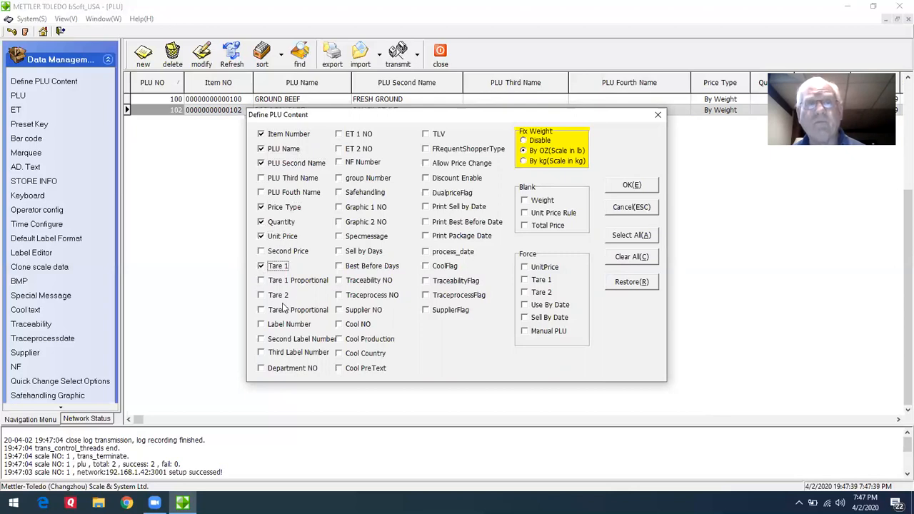
{"action": "left_click", "coordinate": [262, 324]}
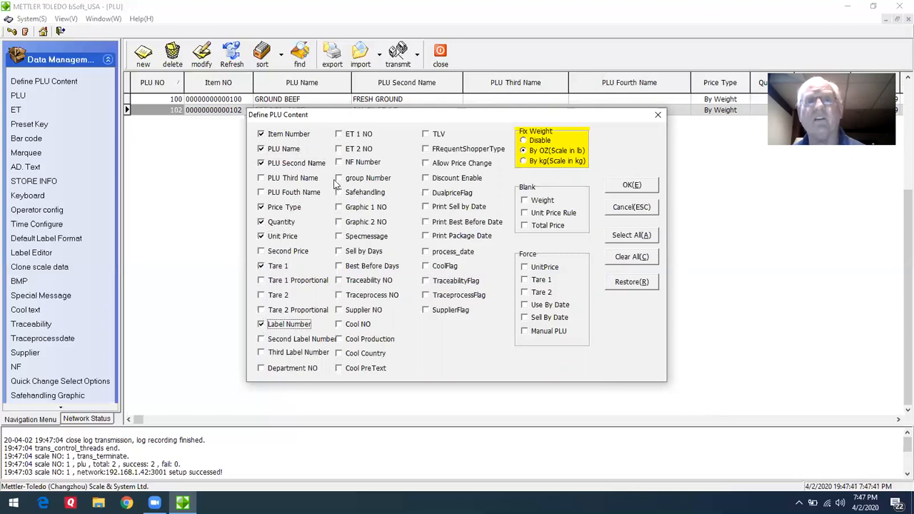
{"action": "left_click", "coordinate": [340, 135]}
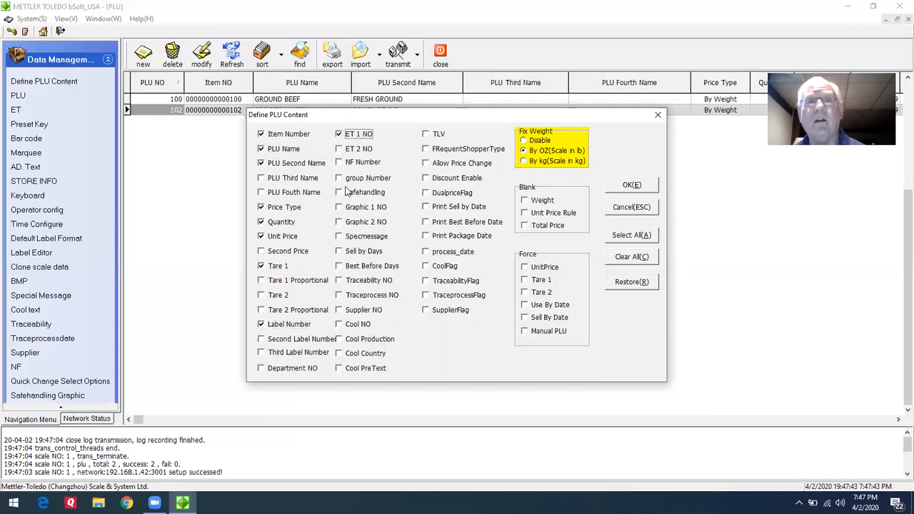
{"action": "left_click", "coordinate": [344, 252]}
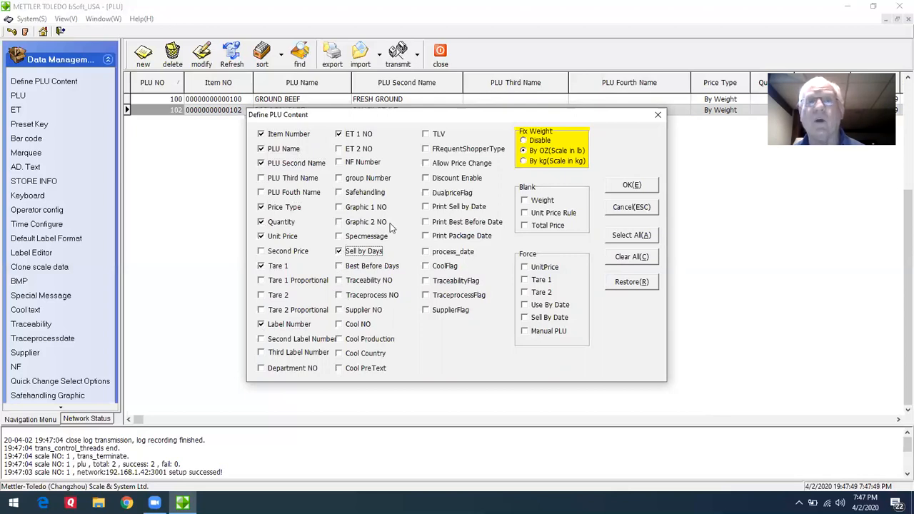
{"action": "left_click", "coordinate": [429, 164]}
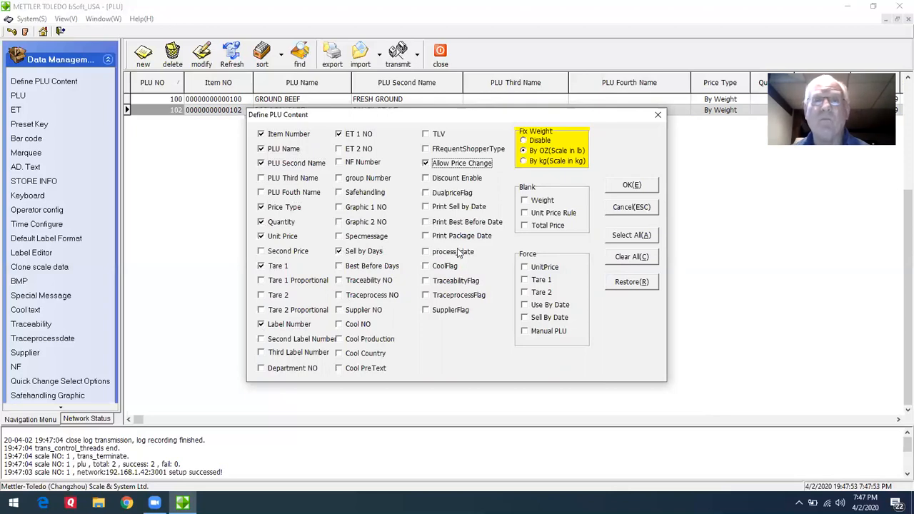
{"action": "left_click", "coordinate": [526, 282]}
{"action": "left_click", "coordinate": [626, 187]}
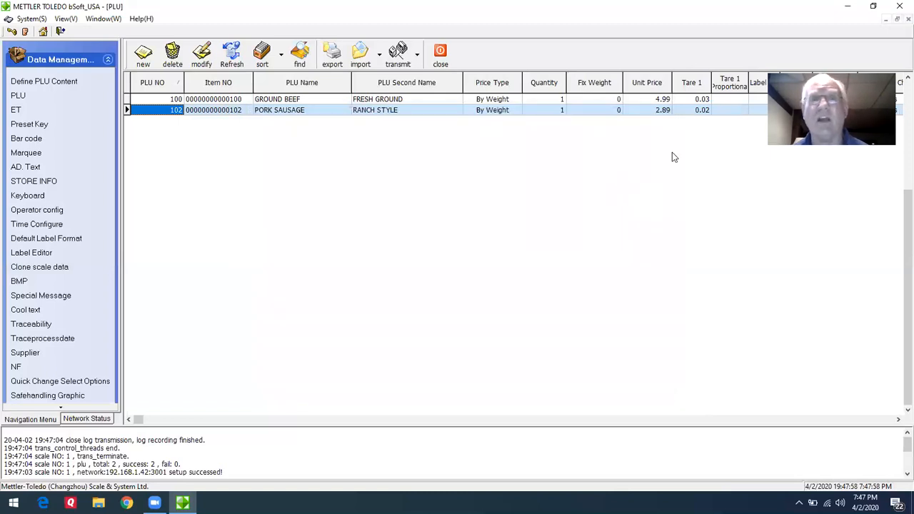
Open the pork sausage PLU and save it with Copy PLU enabled to start a duplicate record numbered 103.
{"action": "double_click", "coordinate": [313, 113]}
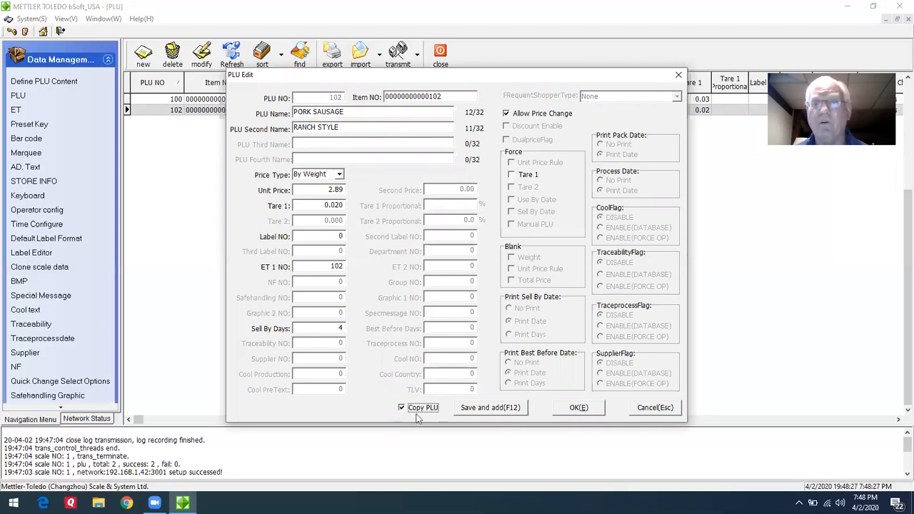
{"action": "left_click", "coordinate": [484, 408]}
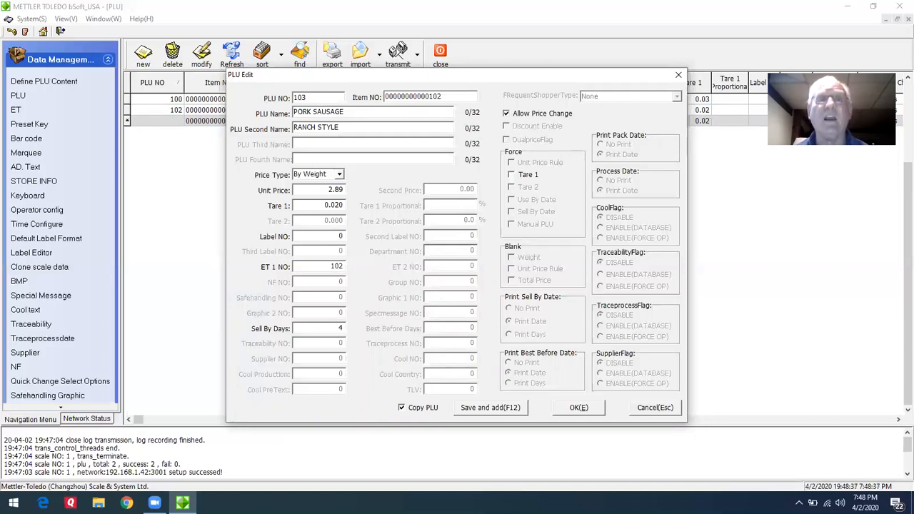
Change the PLU Second Name of duplicate record 103 to RFARM STYLE.
{"action": "left_click", "coordinate": [319, 127]}
{"action": "key", "text": "BackSpace"}
{"action": "key", "text": "BackSpace"}
{"action": "key", "text": "BackSpace"}
{"action": "key", "text": "BackSpace"}
{"action": "key", "text": "BackSpace"}
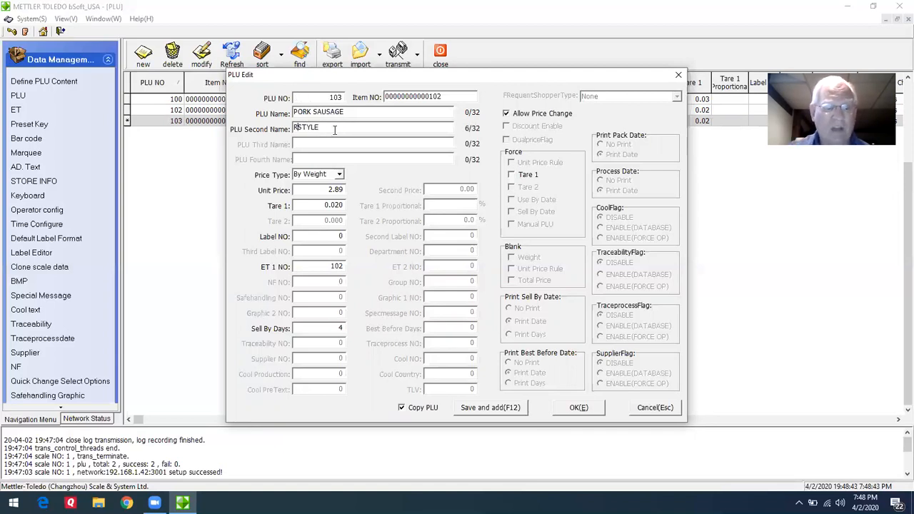
{"action": "type", "text": "FAR"}
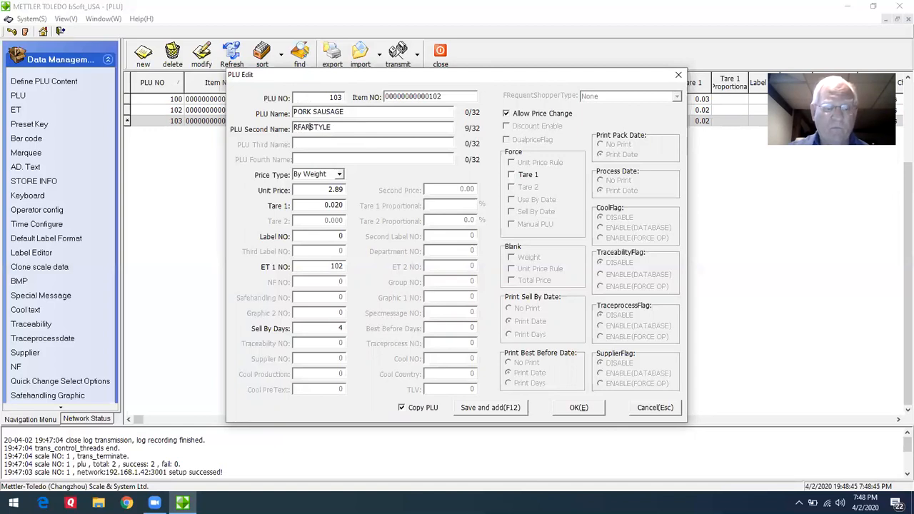
{"action": "type", "text": "M"}
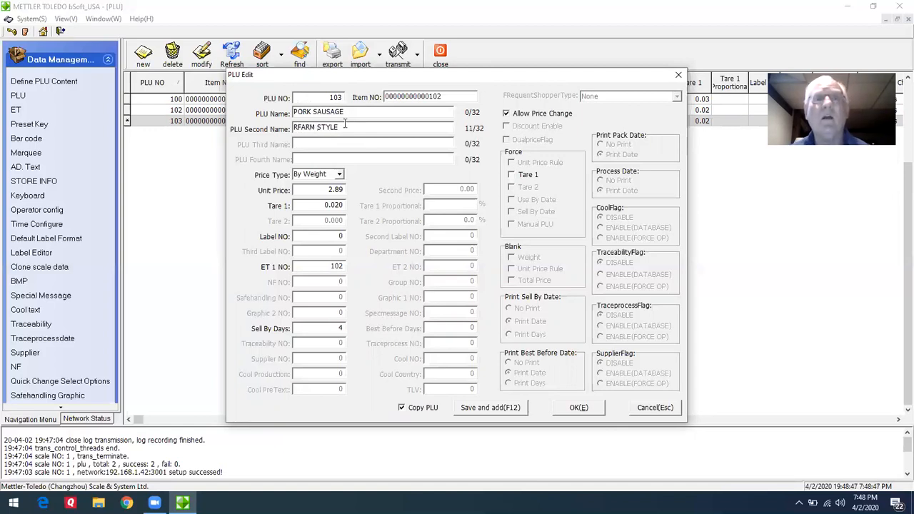
Set PLU 103's Price Type to STD PACK and its Total Price to 3.29.
{"action": "left_click", "coordinate": [340, 175]}
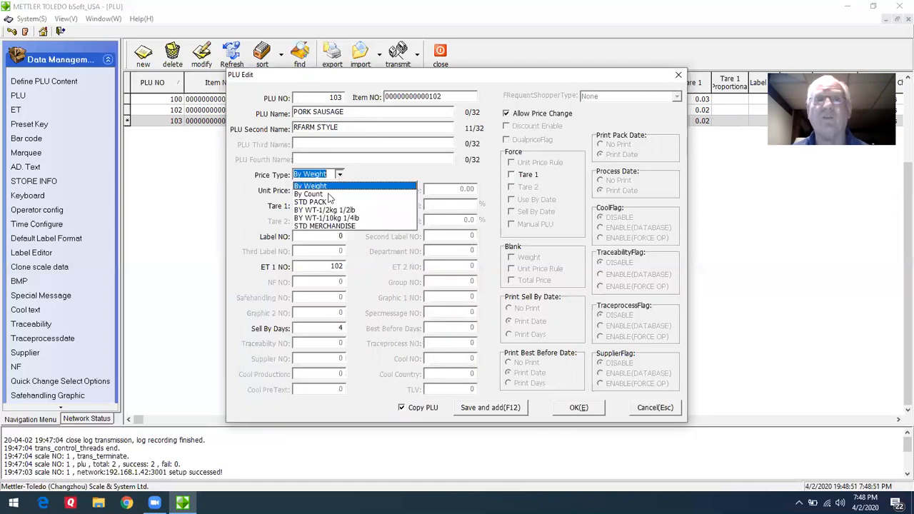
{"action": "left_click", "coordinate": [326, 203]}
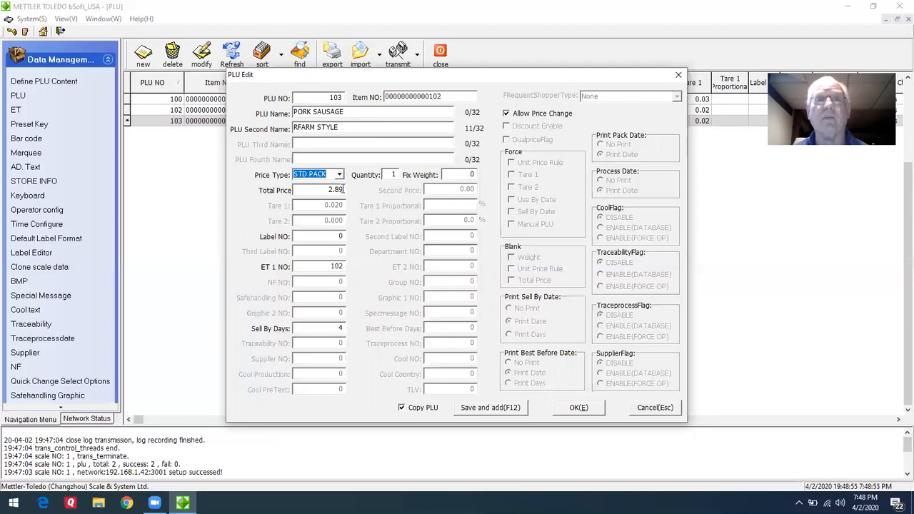
{"action": "left_click", "coordinate": [343, 190]}
{"action": "key", "text": "BackSpace"}
{"action": "key", "text": "BackSpace"}
{"action": "key", "text": "BackSpace"}
{"action": "key", "text": "BackSpace"}
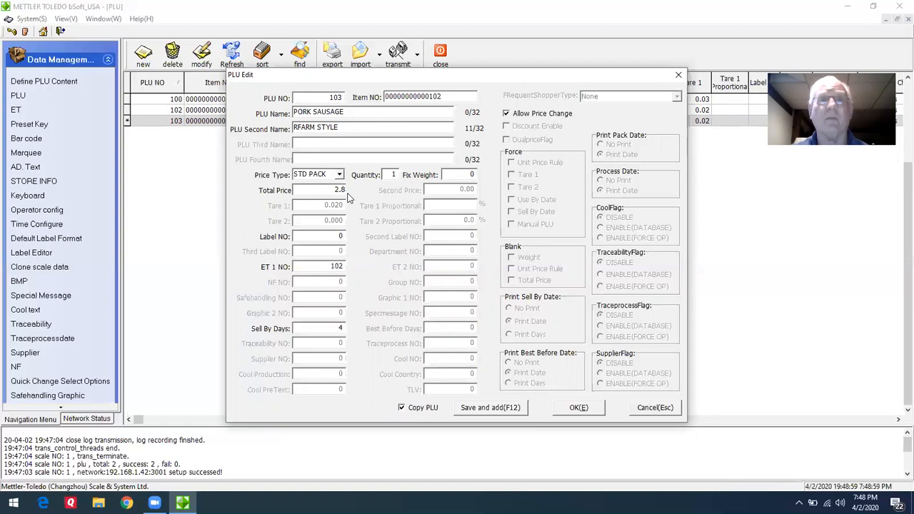
{"action": "type", "text": "3.29"}
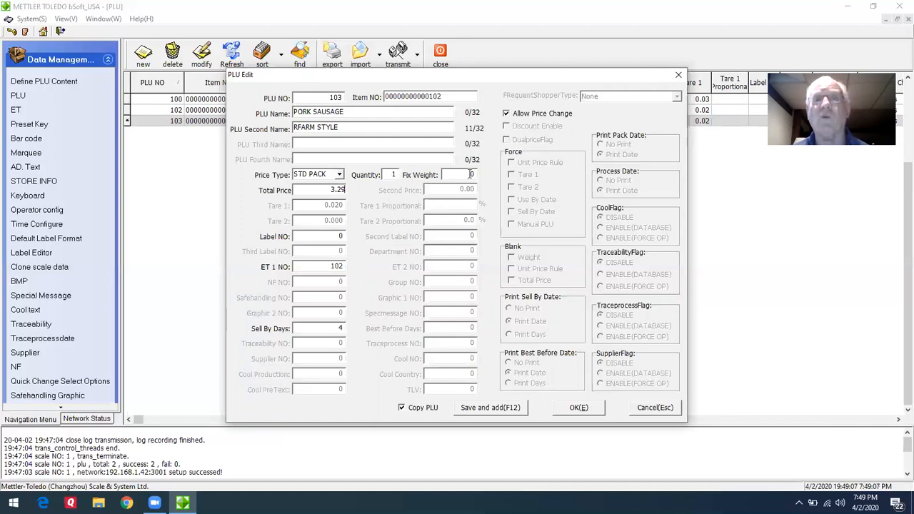
Set PLU 103's Fix Weight to 16 and ET 1 NO to 103, and save the record.
{"action": "left_click", "coordinate": [472, 174]}
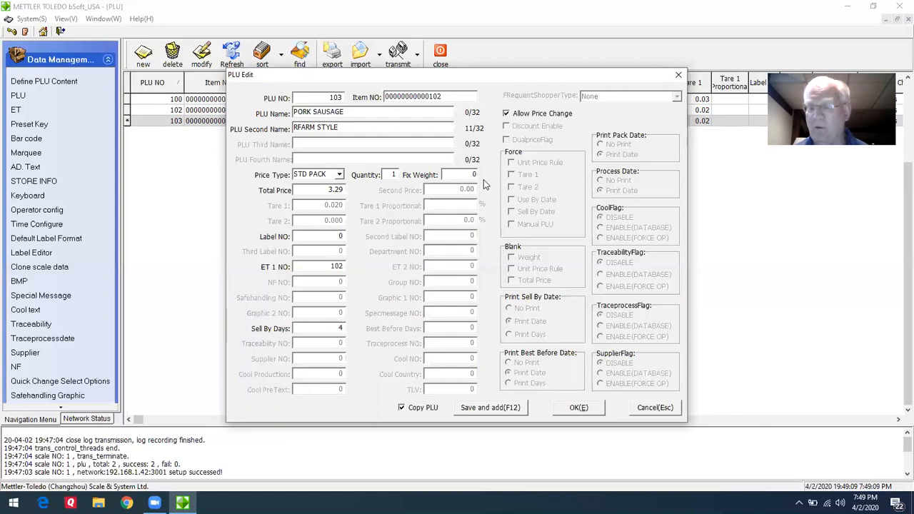
{"action": "type", "text": "16"}
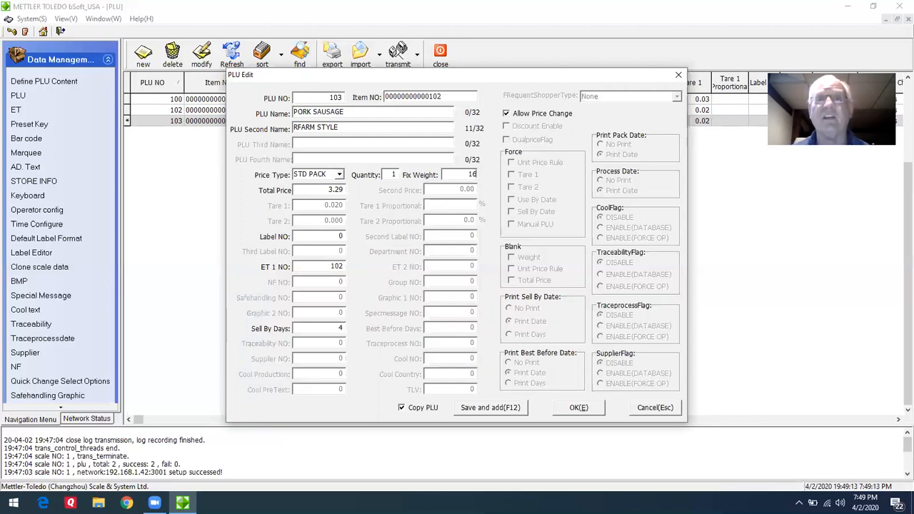
{"action": "left_click", "coordinate": [343, 265]}
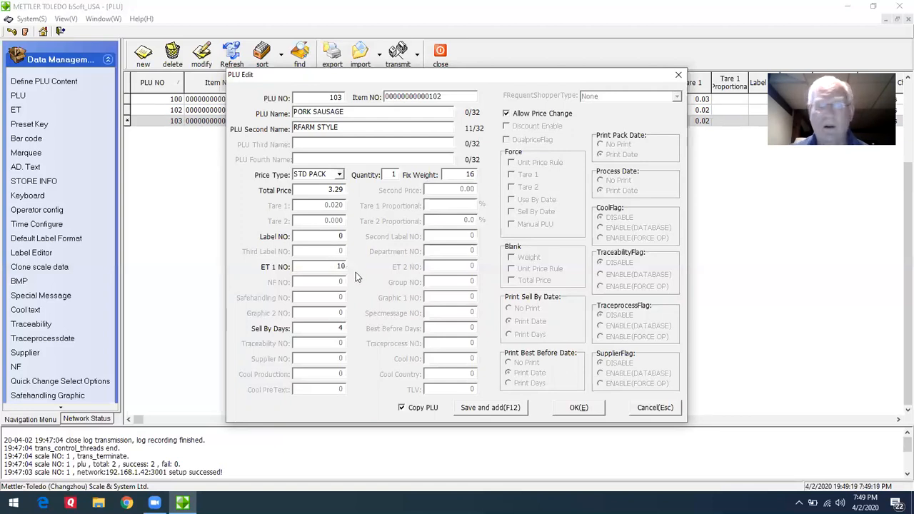
{"action": "type", "text": "3"}
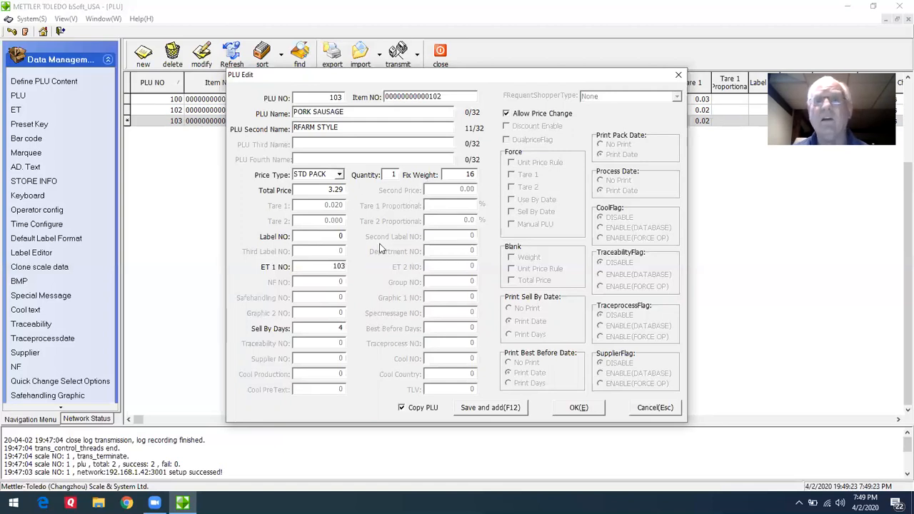
{"action": "left_click", "coordinate": [578, 408]}
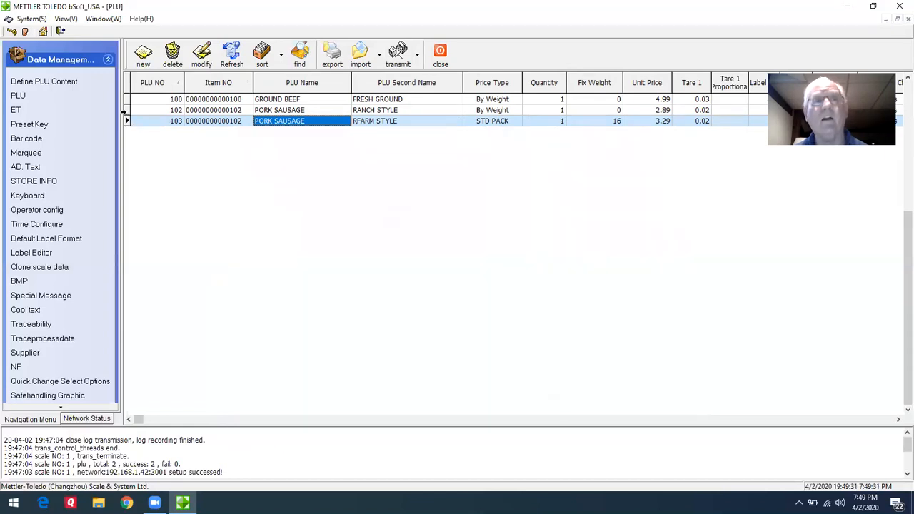
Select PLUs 102 and 103, transmit them from the PC to the MEAT scale, and close the transmission dialog.
{"action": "left_click_drag", "start_coordinate": [123, 111], "coordinate": [122, 123]}
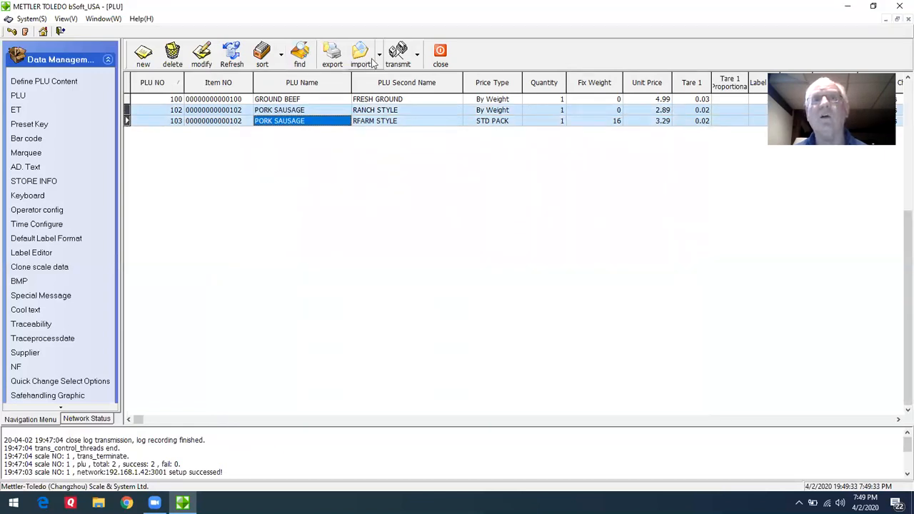
{"action": "left_click", "coordinate": [418, 60]}
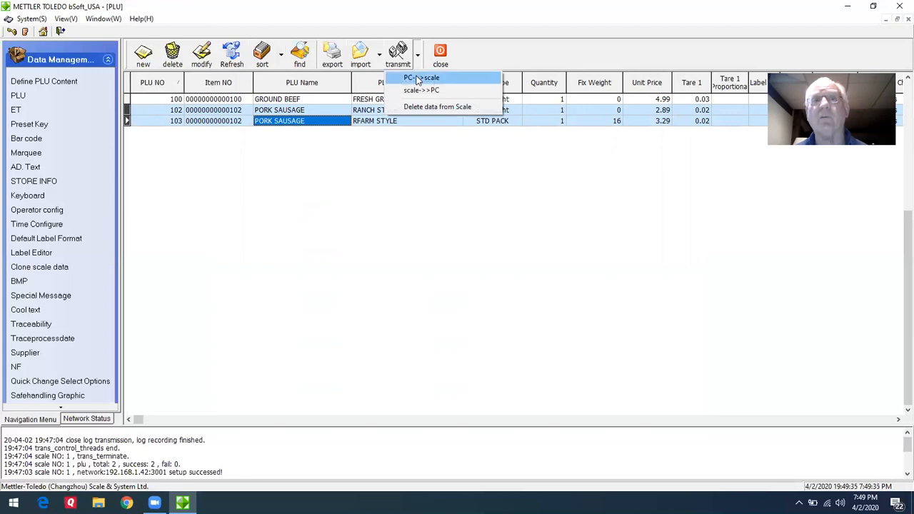
{"action": "left_click", "coordinate": [418, 79]}
{"action": "left_click", "coordinate": [299, 142]}
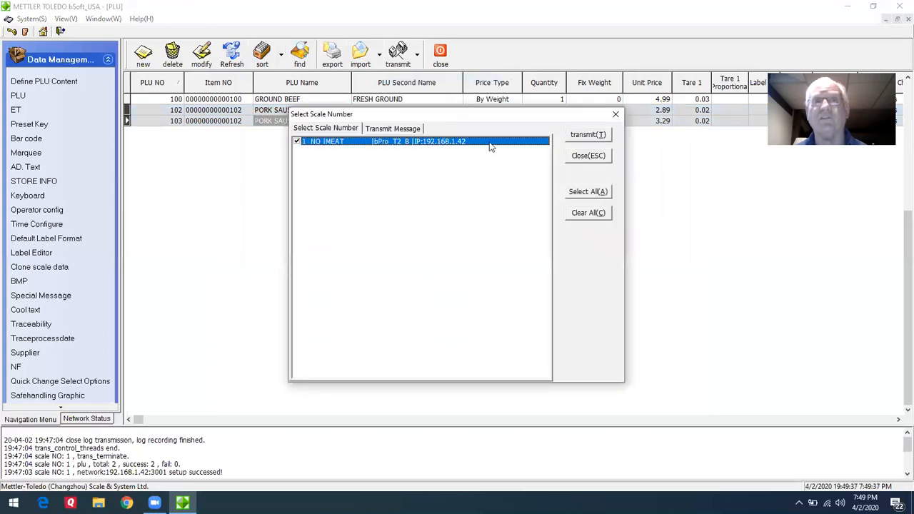
{"action": "left_click", "coordinate": [586, 137]}
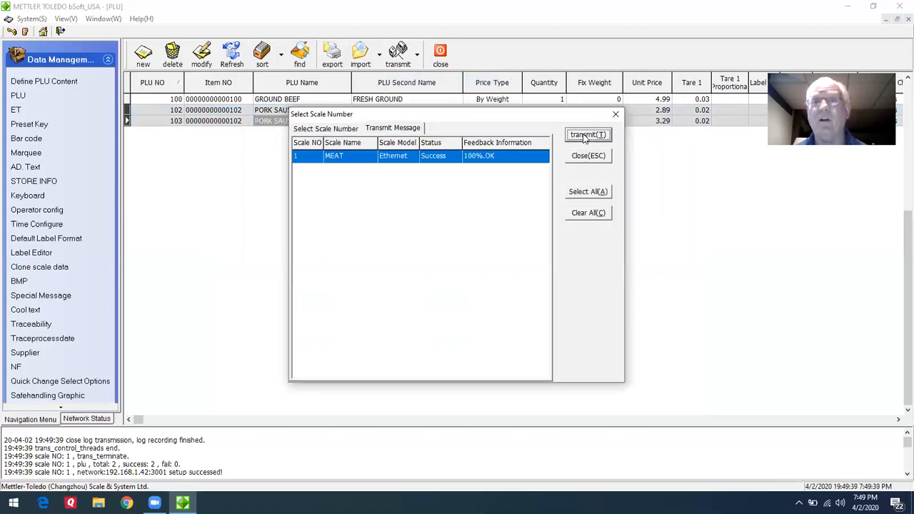
{"action": "left_click", "coordinate": [615, 115]}
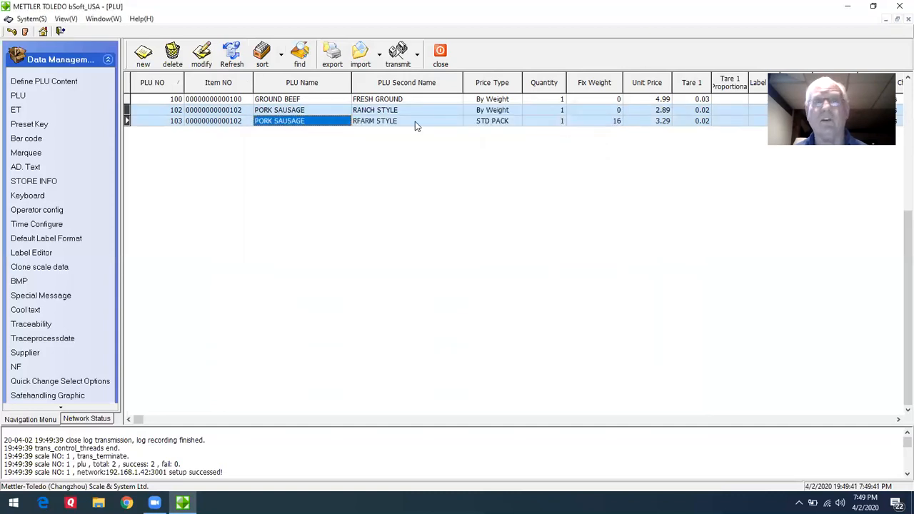
Leave the open PLU file, transmit the PLU data from the MEAT scale to the PC, and close the transmission dialog.
{"action": "left_click", "coordinate": [447, 57]}
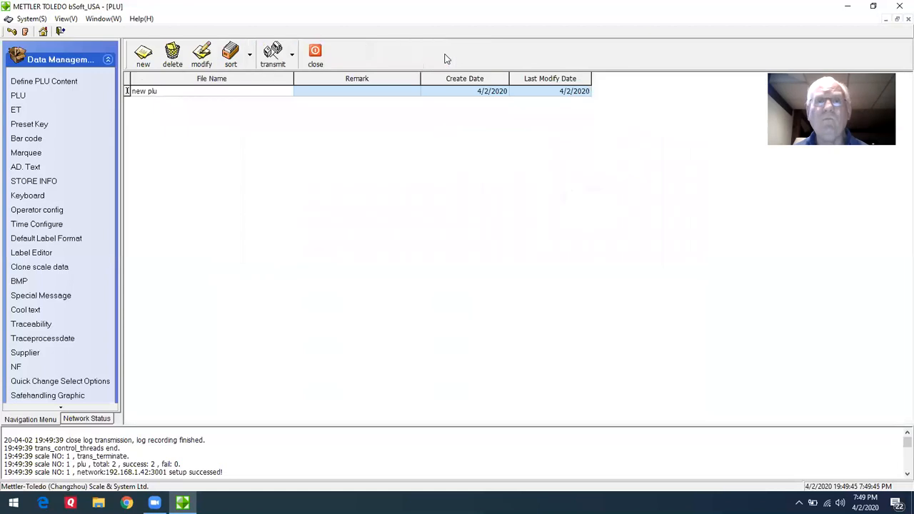
{"action": "left_click", "coordinate": [292, 54]}
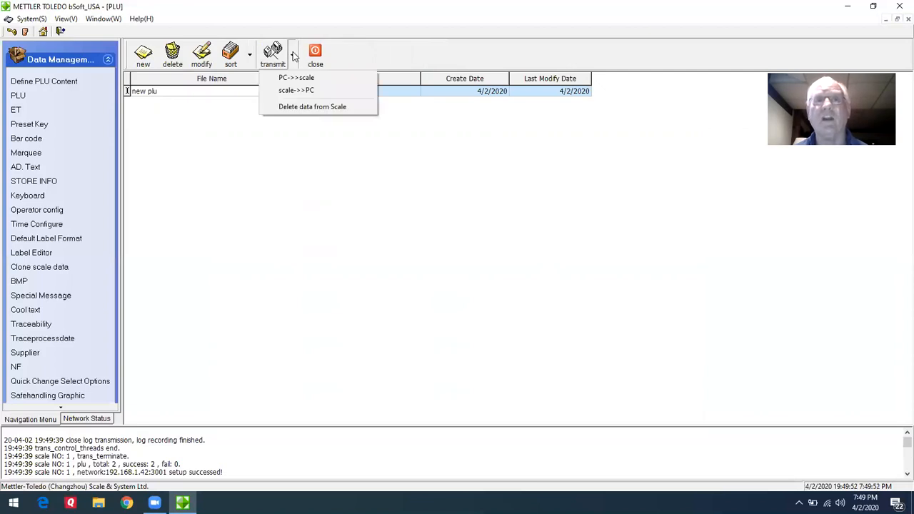
{"action": "left_click", "coordinate": [298, 92]}
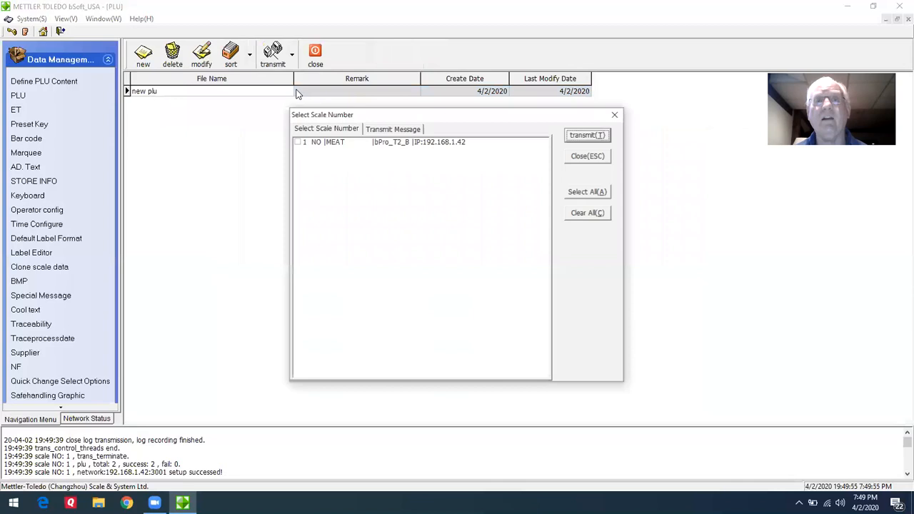
{"action": "left_click", "coordinate": [297, 142]}
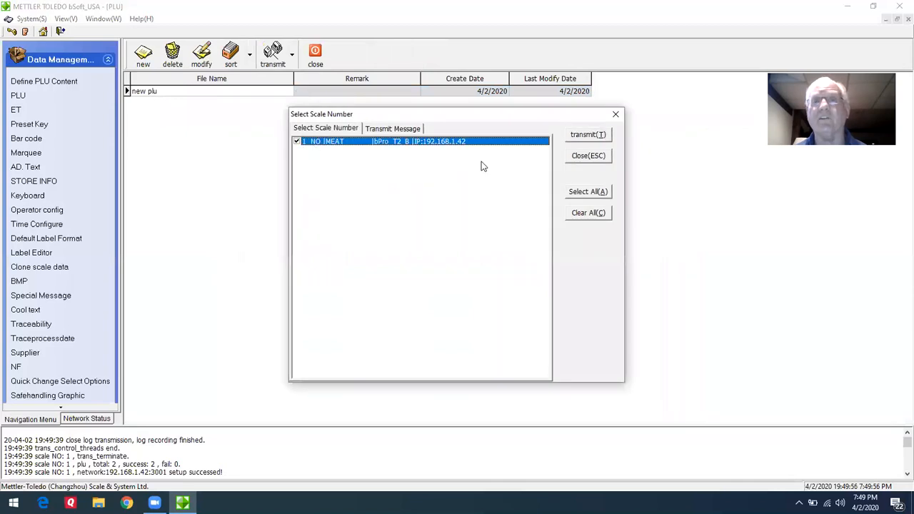
{"action": "left_click", "coordinate": [587, 136]}
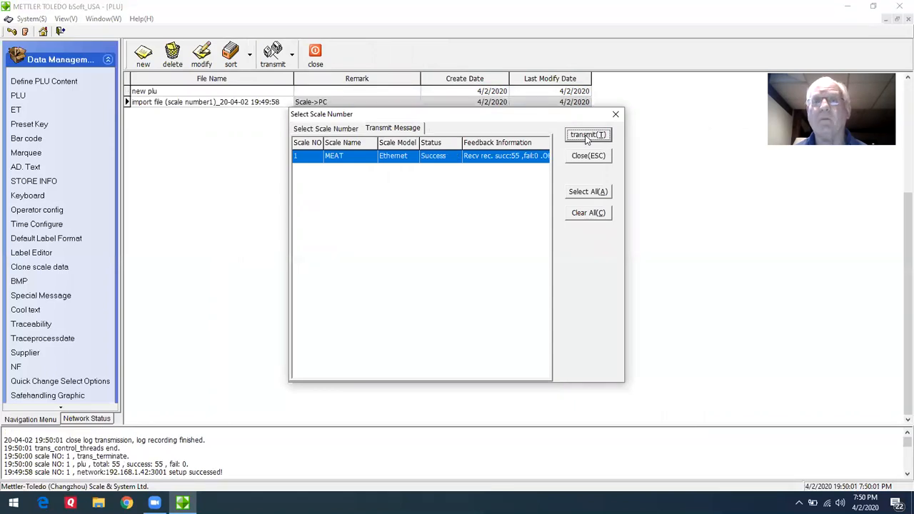
{"action": "left_click", "coordinate": [616, 114]}
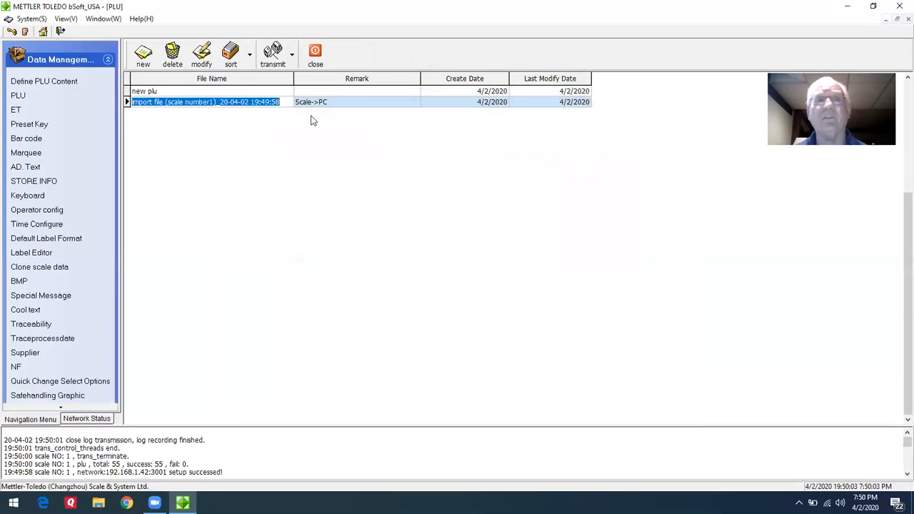
Open the PLU file imported from the scale and look through its PLU records.
{"action": "double_click", "coordinate": [218, 101]}
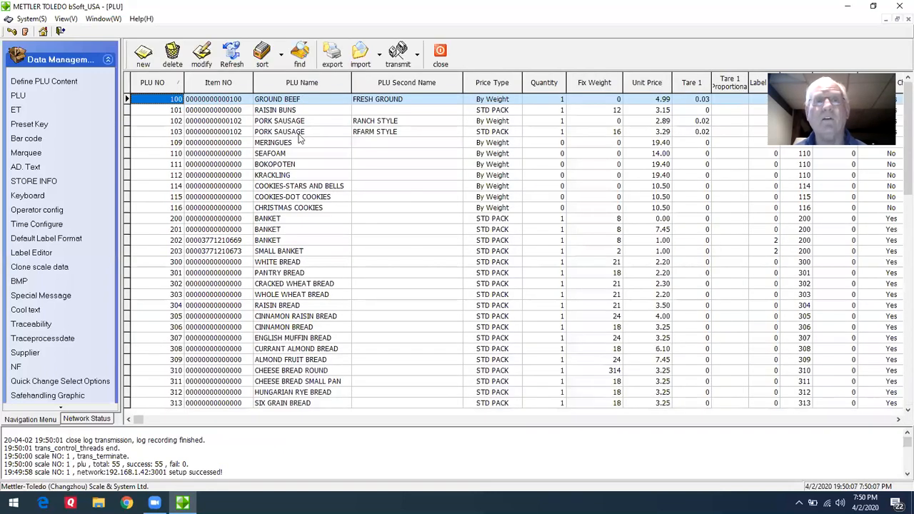
{"action": "left_click", "coordinate": [302, 132]}
{"action": "key", "text": "Down"}
{"action": "key", "text": "Down"}
{"action": "key", "text": "Down"}
{"action": "key", "text": "Down"}
{"action": "key", "text": "Down"}
{"action": "key", "text": "Down"}
{"action": "key", "text": "Down"}
{"action": "key", "text": "Down"}
{"action": "key", "text": "Down"}
{"action": "key", "text": "Down"}
{"action": "key", "text": "Down"}
{"action": "key", "text": "Down"}
{"action": "key", "text": "Down"}
{"action": "key", "text": "Down"}
{"action": "key", "text": "Down"}
{"action": "key", "text": "Down"}
{"action": "key", "text": "Down"}
{"action": "key", "text": "Down"}
{"action": "key", "text": "Down"}
{"action": "key", "text": "Down"}
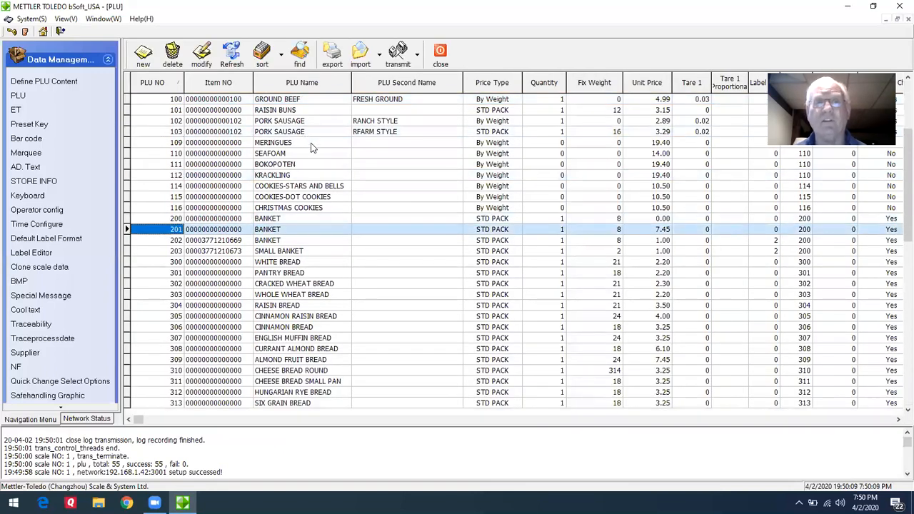
{"action": "key", "text": "Down"}
{"action": "key", "text": "Down"}
{"action": "key", "text": "Down"}
{"action": "key", "text": "Down"}
{"action": "key", "text": "Down"}
{"action": "key", "text": "Down"}
{"action": "key", "text": "Down"}
{"action": "key", "text": "Down"}
{"action": "key", "text": "Down"}
{"action": "key", "text": "Down"}
{"action": "key", "text": "Down"}
{"action": "key", "text": "Down"}
{"action": "key", "text": "Down"}
{"action": "key", "text": "Down"}
{"action": "key", "text": "Down"}
{"action": "key", "text": "Down"}
{"action": "key", "text": "Down"}
{"action": "key", "text": "Down"}
{"action": "key", "text": "Down"}
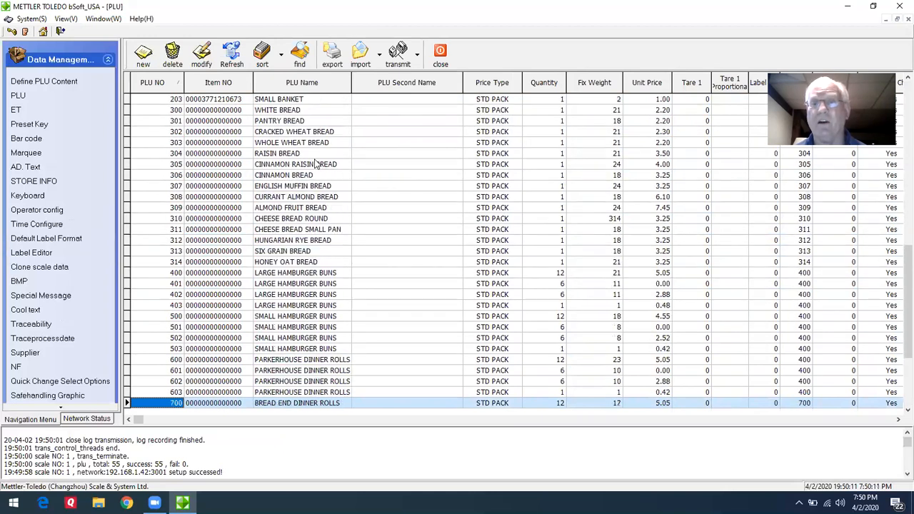
{"action": "key", "text": "Up"}
{"action": "key", "text": "Up"}
{"action": "key", "text": "Up"}
{"action": "key", "text": "Up"}
{"action": "key", "text": "Up"}
{"action": "key", "text": "Up"}
{"action": "key", "text": "Up"}
{"action": "key", "text": "Up"}
{"action": "key", "text": "Up"}
{"action": "key", "text": "Up"}
{"action": "key", "text": "Up"}
{"action": "key", "text": "Up"}
{"action": "key", "text": "Up"}
{"action": "key", "text": "Up"}
{"action": "key", "text": "Up"}
{"action": "key", "text": "Up"}
{"action": "key", "text": "Up"}
{"action": "key", "text": "Up"}
{"action": "key", "text": "Up"}
{"action": "key", "text": "Up"}
{"action": "key", "text": "Up"}
{"action": "key", "text": "Up"}
{"action": "key", "text": "Up"}
{"action": "key", "text": "Up"}
{"action": "key", "text": "Up"}
{"action": "key", "text": "Up"}
{"action": "key", "text": "Up"}
{"action": "key", "text": "Up"}
{"action": "key", "text": "Up"}
{"action": "key", "text": "Up"}
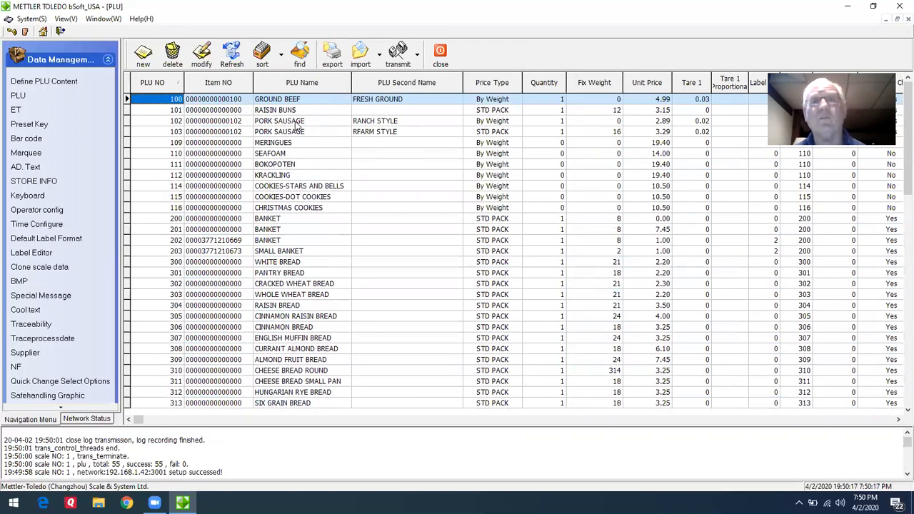
Delete all PLUs from every listed scale and close the transmission dialog.
{"action": "left_click", "coordinate": [418, 60]}
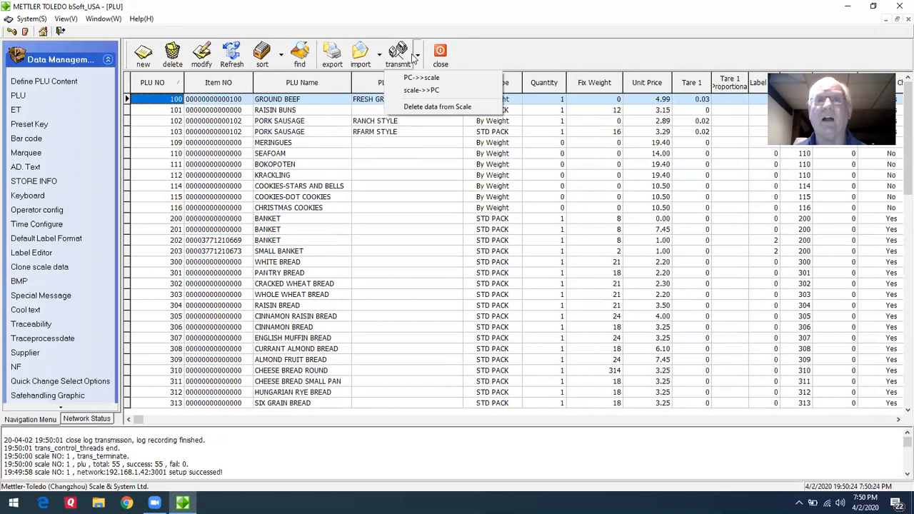
{"action": "left_click", "coordinate": [434, 107]}
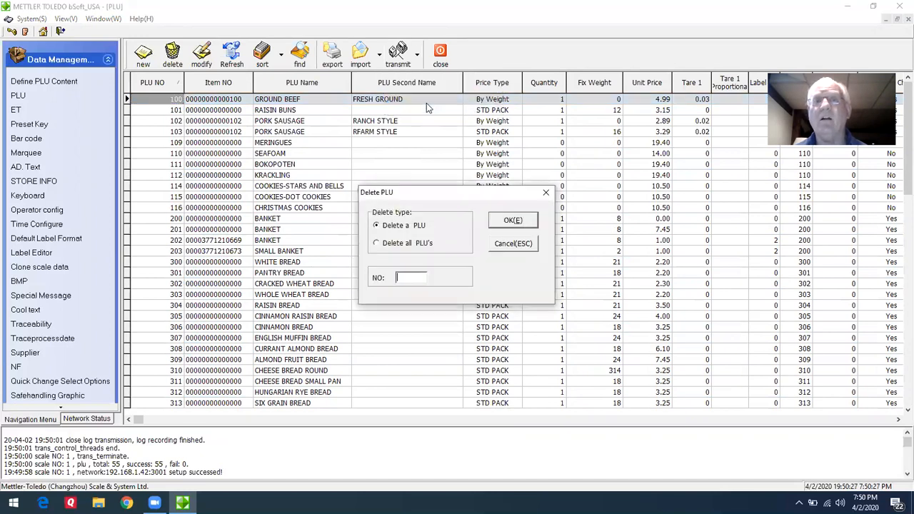
{"action": "left_click", "coordinate": [376, 244]}
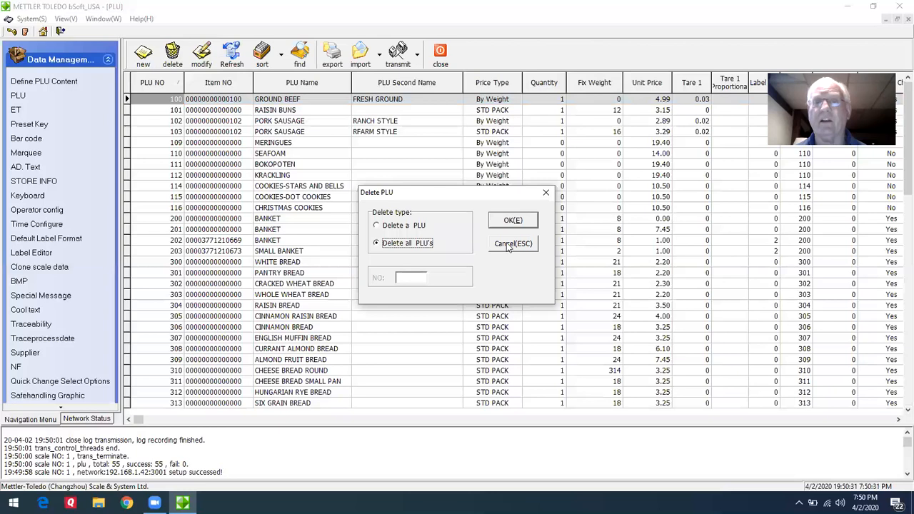
{"action": "left_click", "coordinate": [510, 222]}
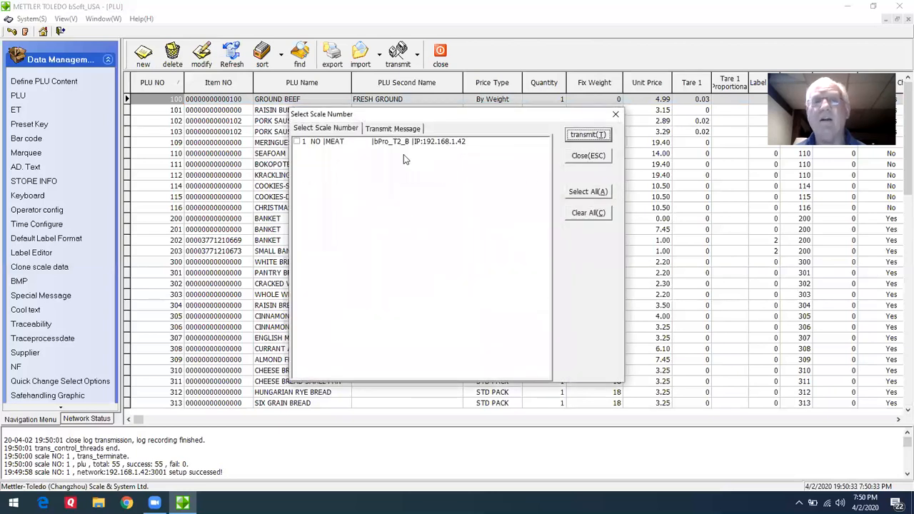
{"action": "left_click", "coordinate": [584, 192]}
{"action": "left_click", "coordinate": [580, 136]}
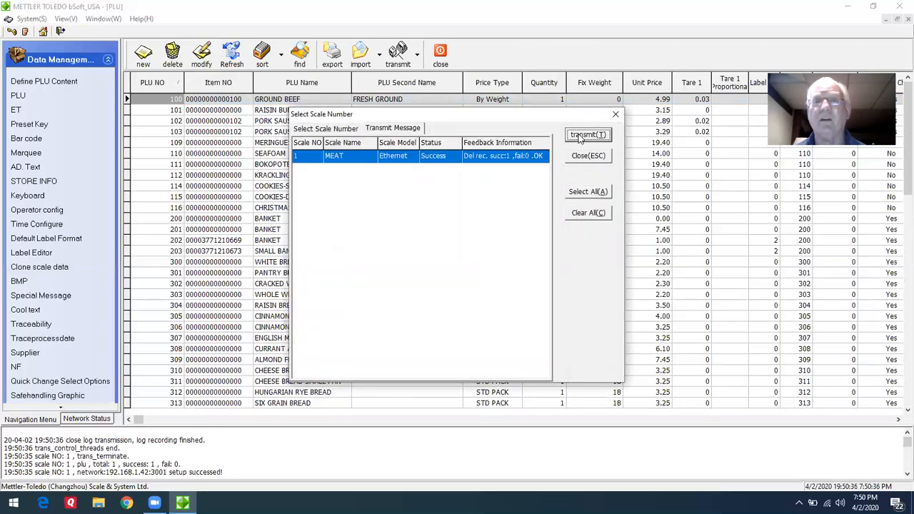
{"action": "left_click", "coordinate": [616, 114]}
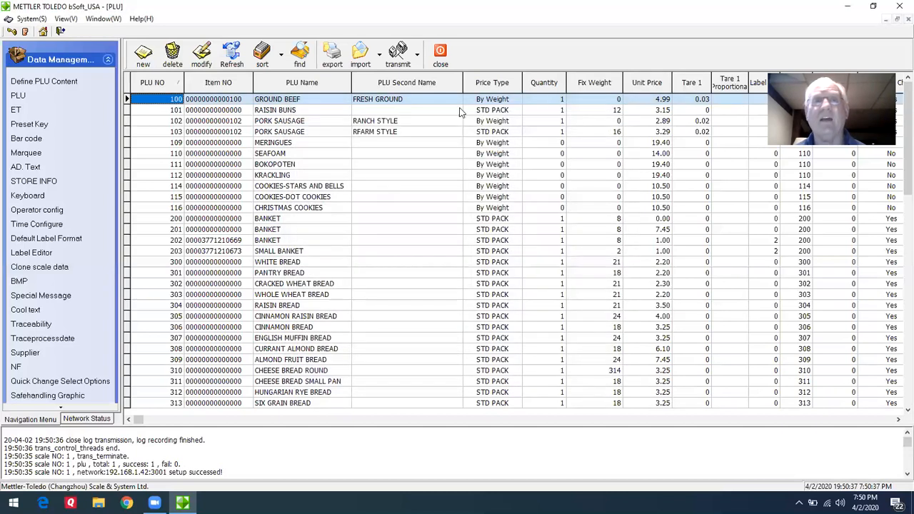
Close the imported PLU file and open the "new plu" file.
{"action": "left_click", "coordinate": [441, 56]}
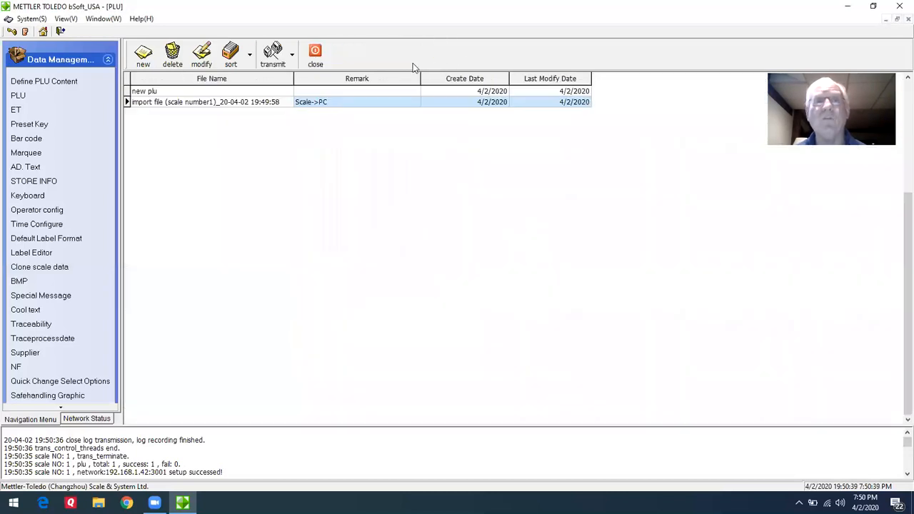
{"action": "double_click", "coordinate": [220, 90]}
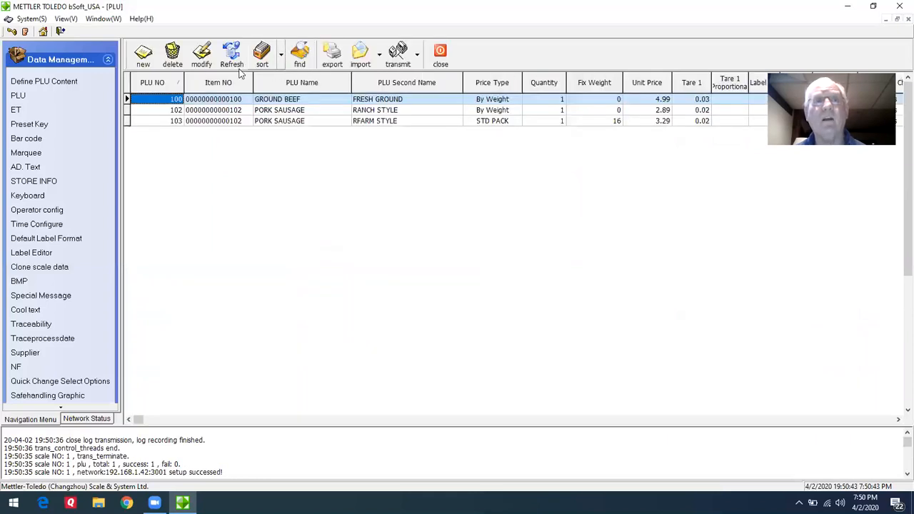
Transmit the "new plu" records from the PC to the MEAT scale, close the transmission dialog and leave the file.
{"action": "left_click", "coordinate": [418, 54]}
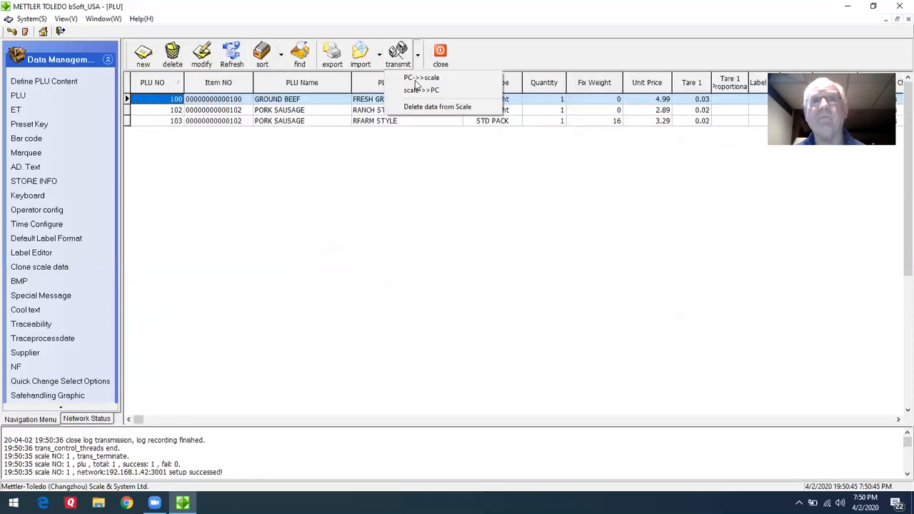
{"action": "left_click", "coordinate": [419, 78]}
{"action": "left_click", "coordinate": [299, 142]}
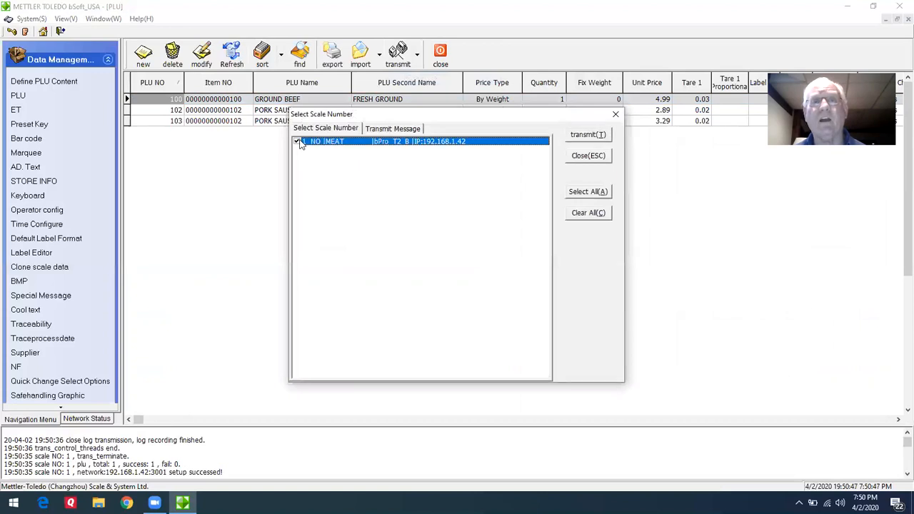
{"action": "left_click", "coordinate": [579, 135]}
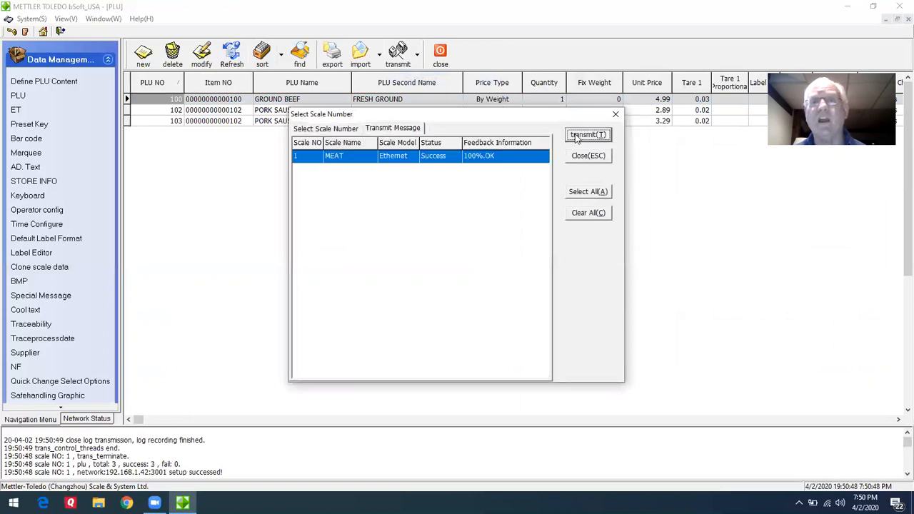
{"action": "left_click", "coordinate": [615, 113]}
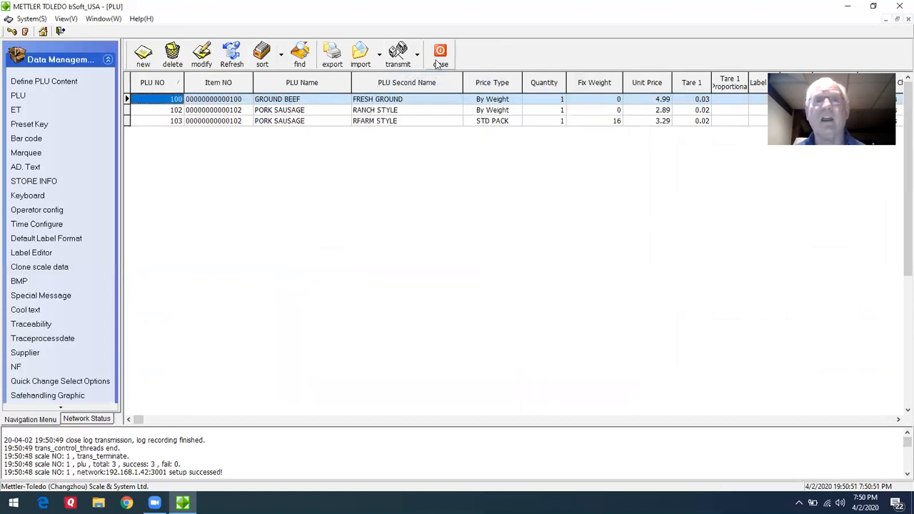
{"action": "left_click", "coordinate": [440, 57]}
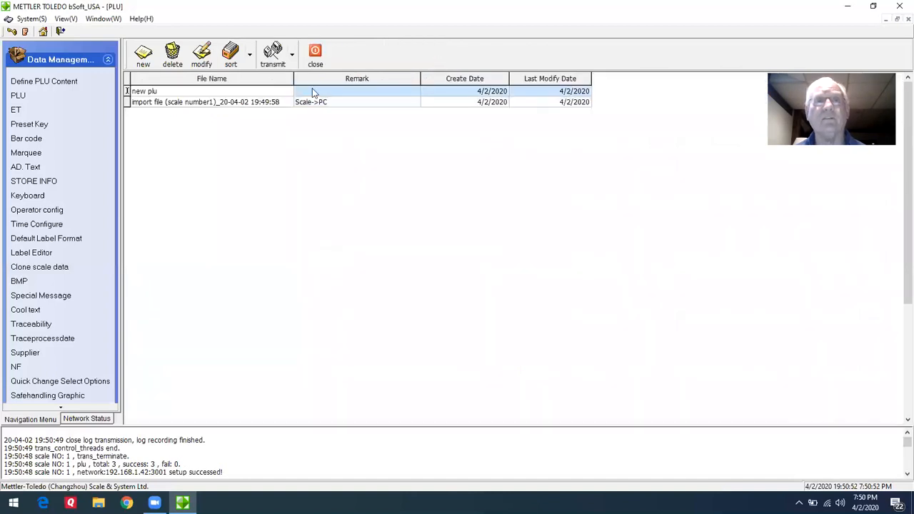
Transmit the PLU data from the MEAT scale to the PC again and close the transmission dialog.
{"action": "left_click", "coordinate": [291, 57]}
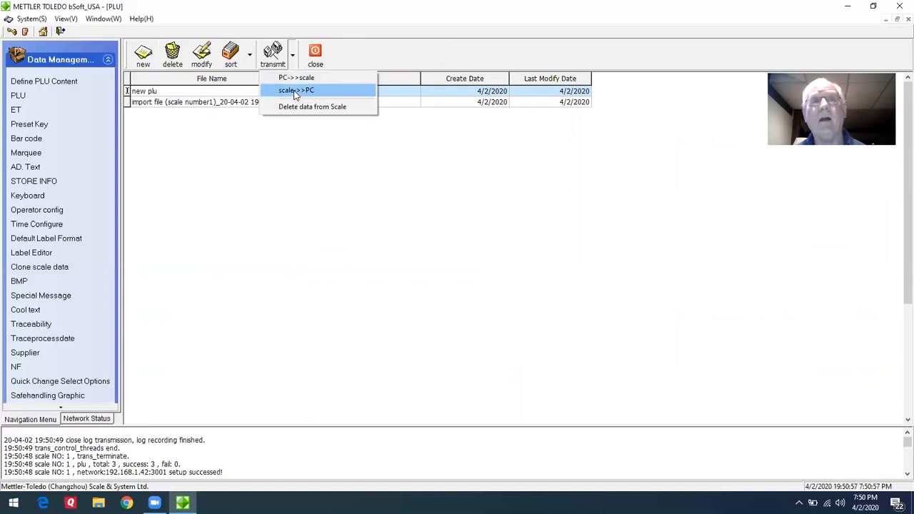
{"action": "left_click", "coordinate": [296, 93]}
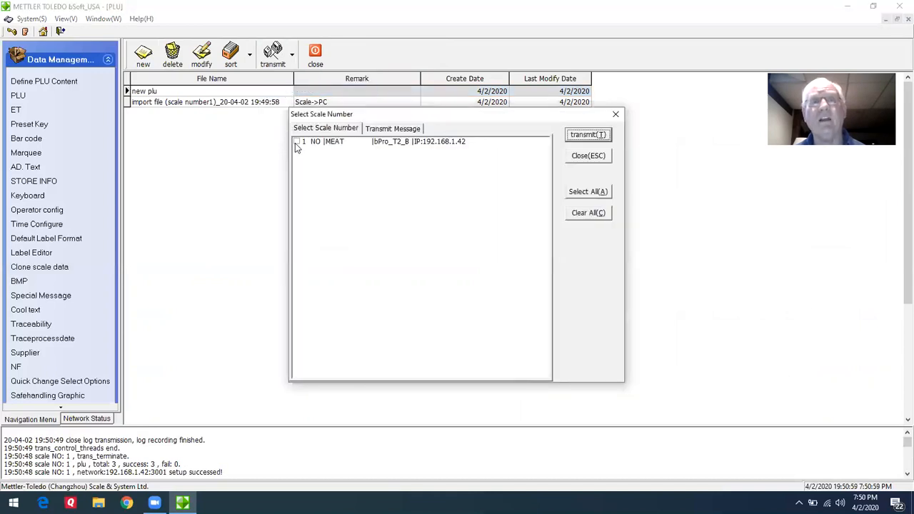
{"action": "left_click", "coordinate": [296, 143]}
{"action": "left_click", "coordinate": [587, 135]}
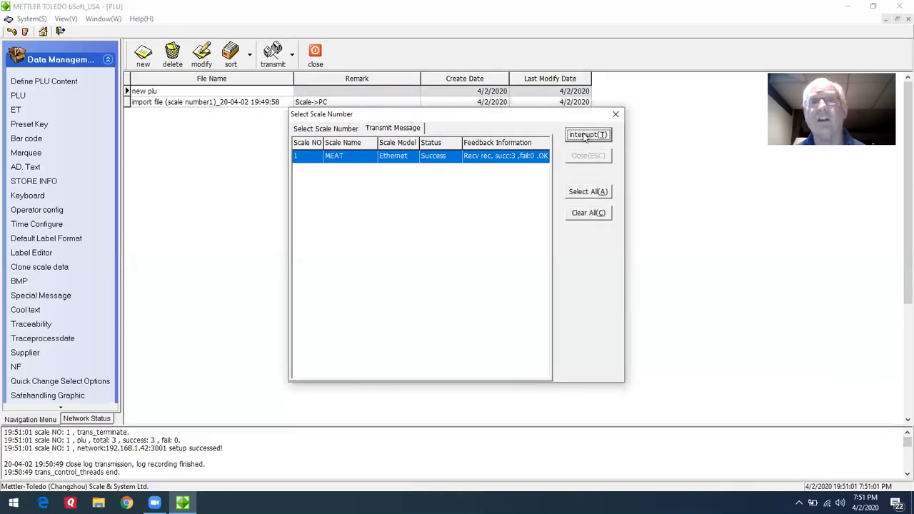
{"action": "left_click", "coordinate": [615, 115]}
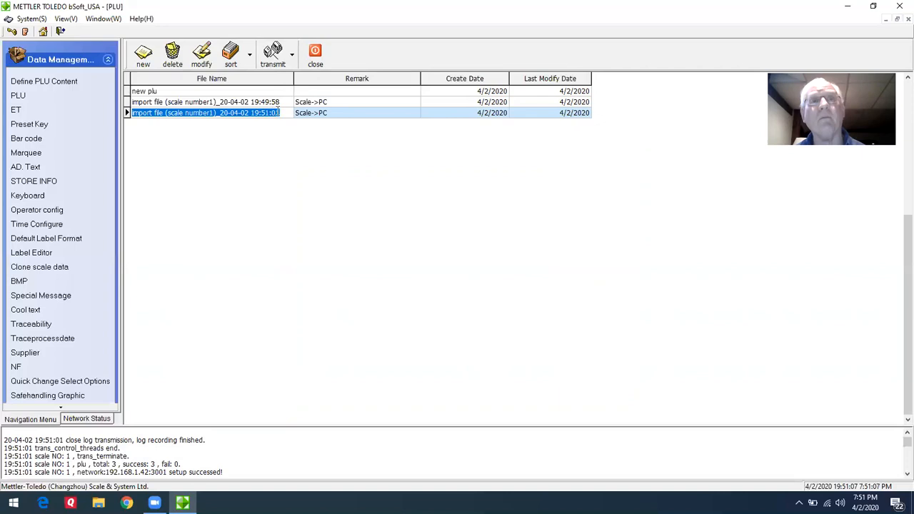
In the newest imported PLU file, set the unit price of PLU 102 to 2.59 and close the file.
{"action": "double_click", "coordinate": [251, 113]}
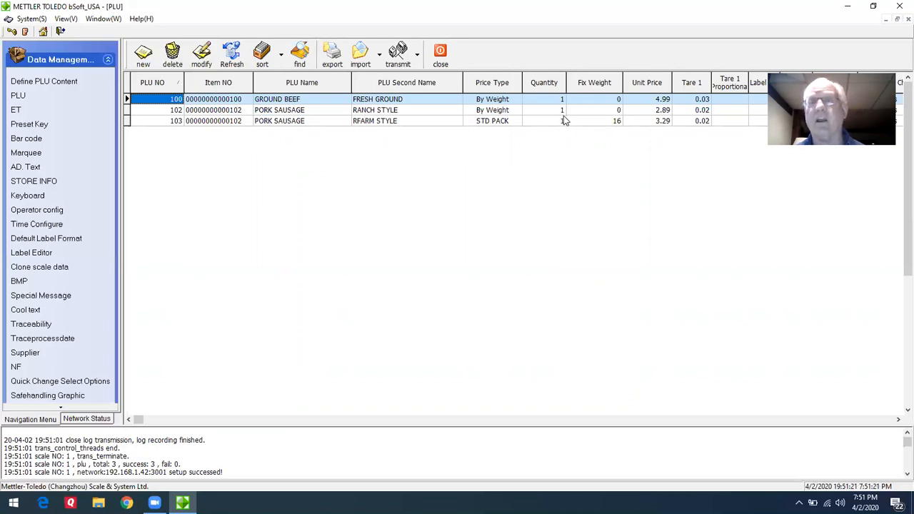
{"action": "left_click", "coordinate": [642, 111]}
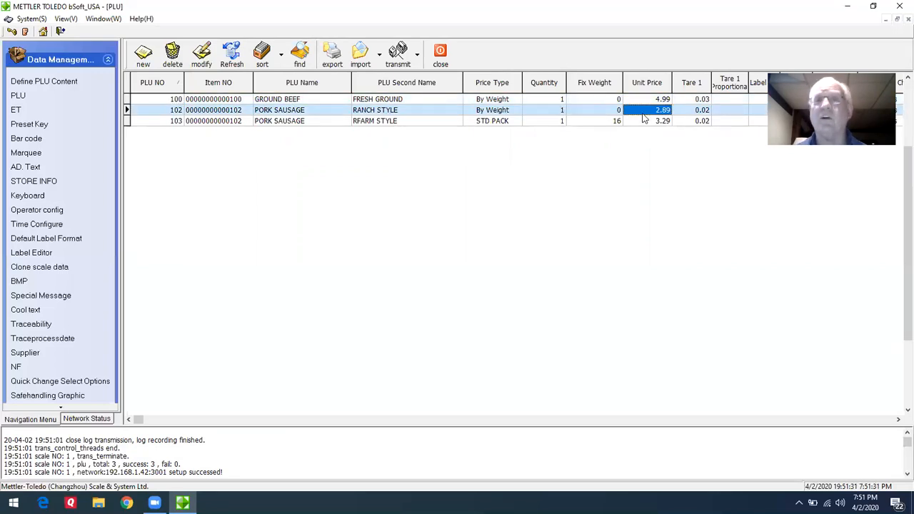
{"action": "type", "text": "2.59"}
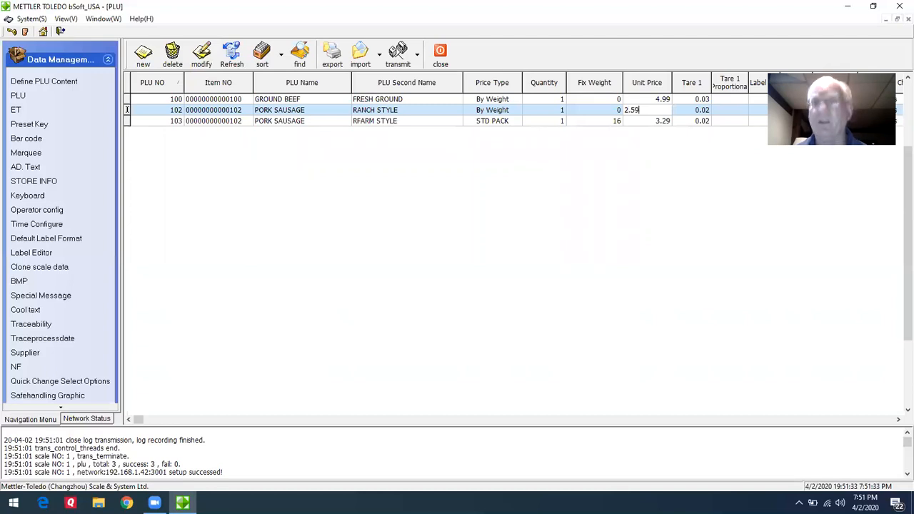
{"action": "left_click", "coordinate": [592, 113]}
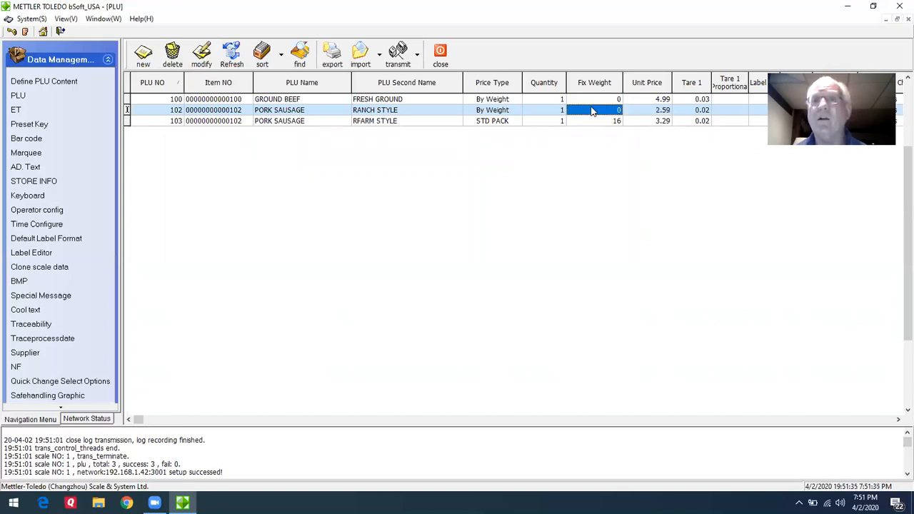
{"action": "left_click", "coordinate": [442, 56]}
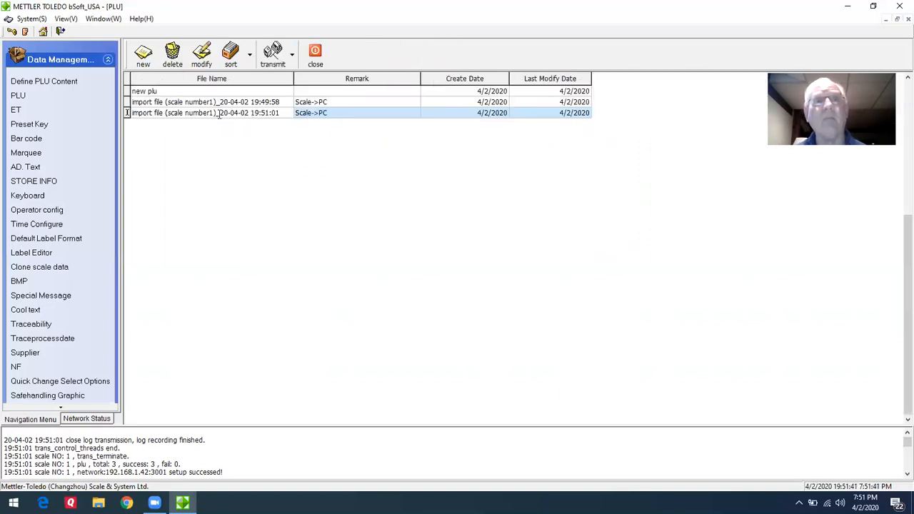
Rename the newest imported PLU file as "NEXT WEEKS SALE ITEMS" and close the PLU file list.
{"action": "left_click", "coordinate": [201, 55]}
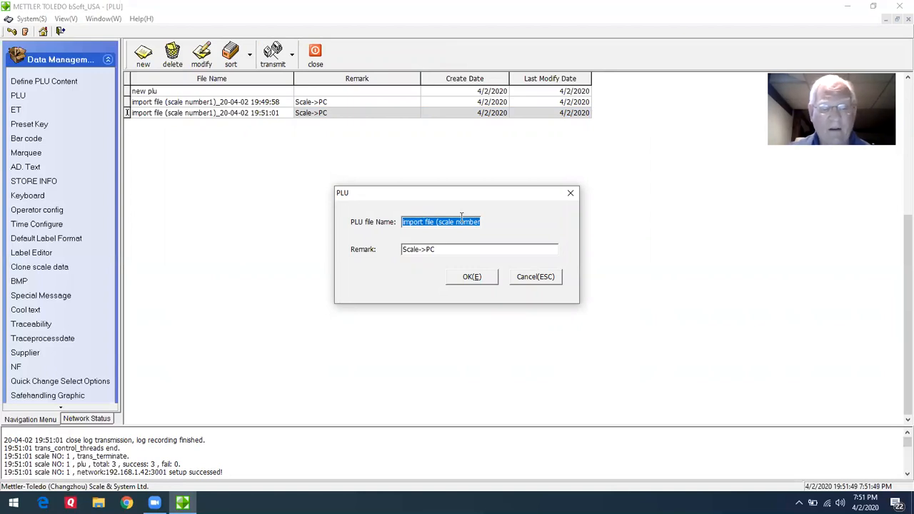
{"action": "type", "text": "N"}
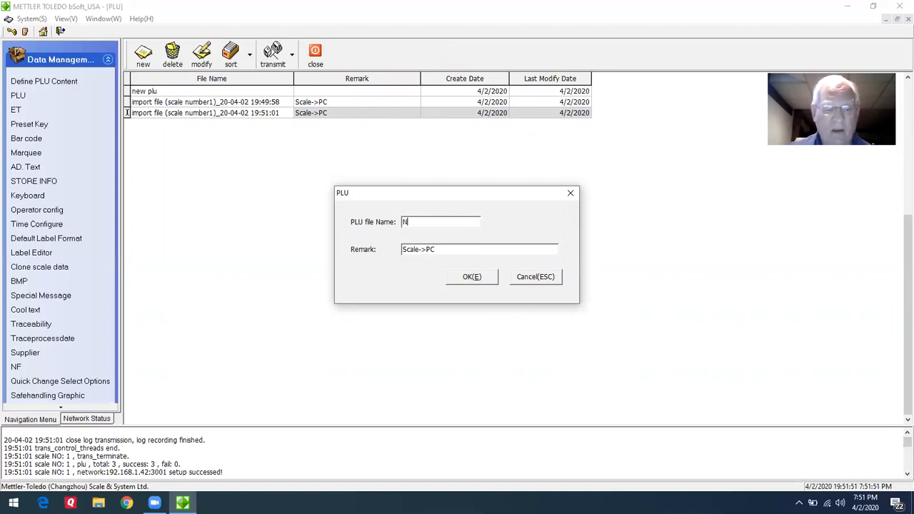
{"action": "type", "text": "EXT WEEKS SALE"}
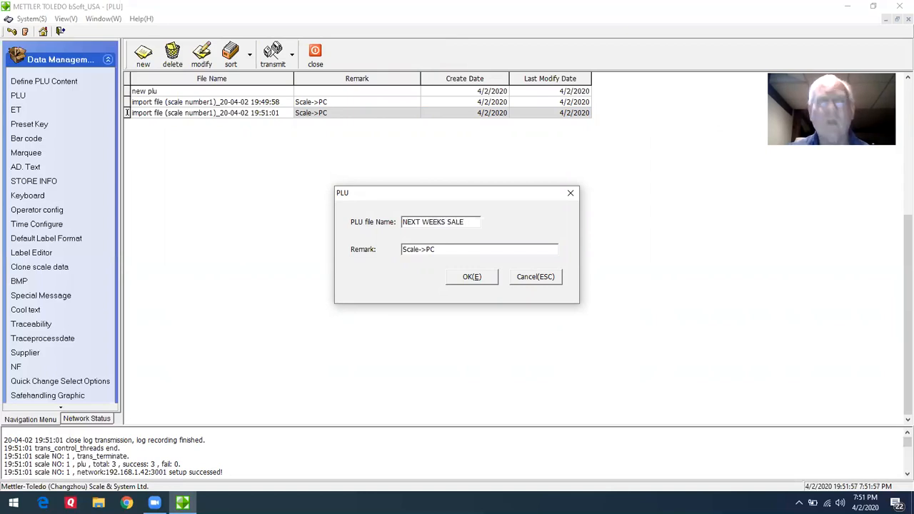
{"action": "type", "text": " ITEMS"}
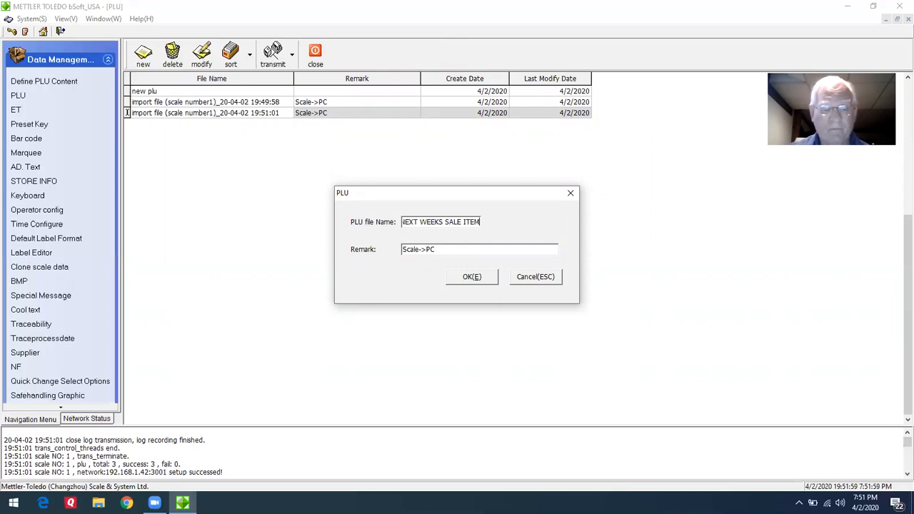
{"action": "left_click", "coordinate": [476, 280]}
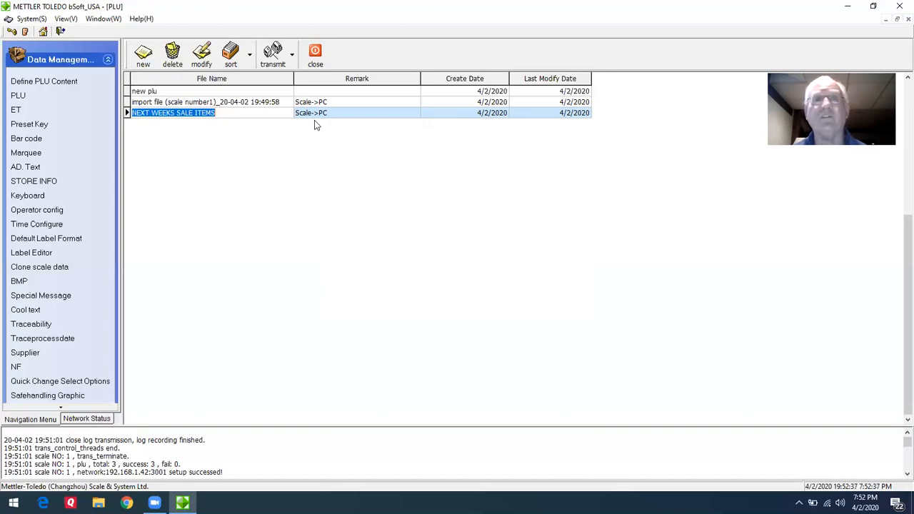
{"action": "left_click", "coordinate": [316, 54]}
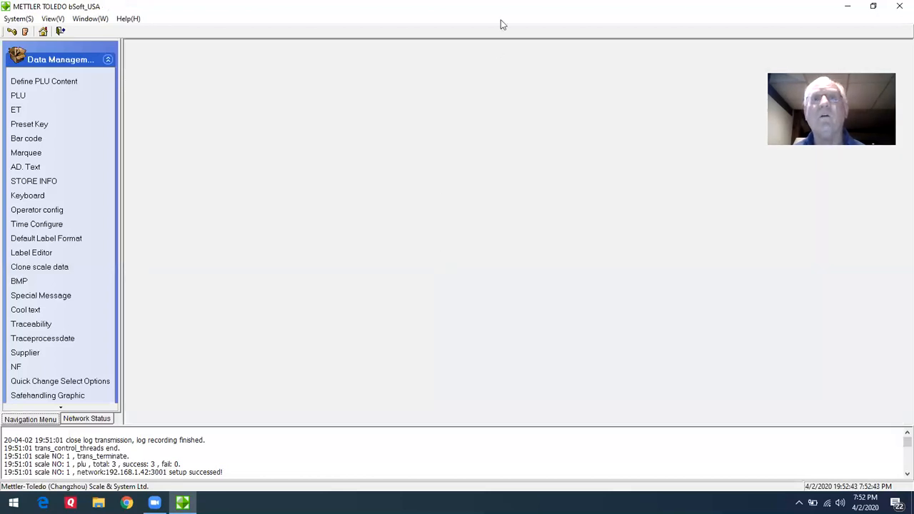